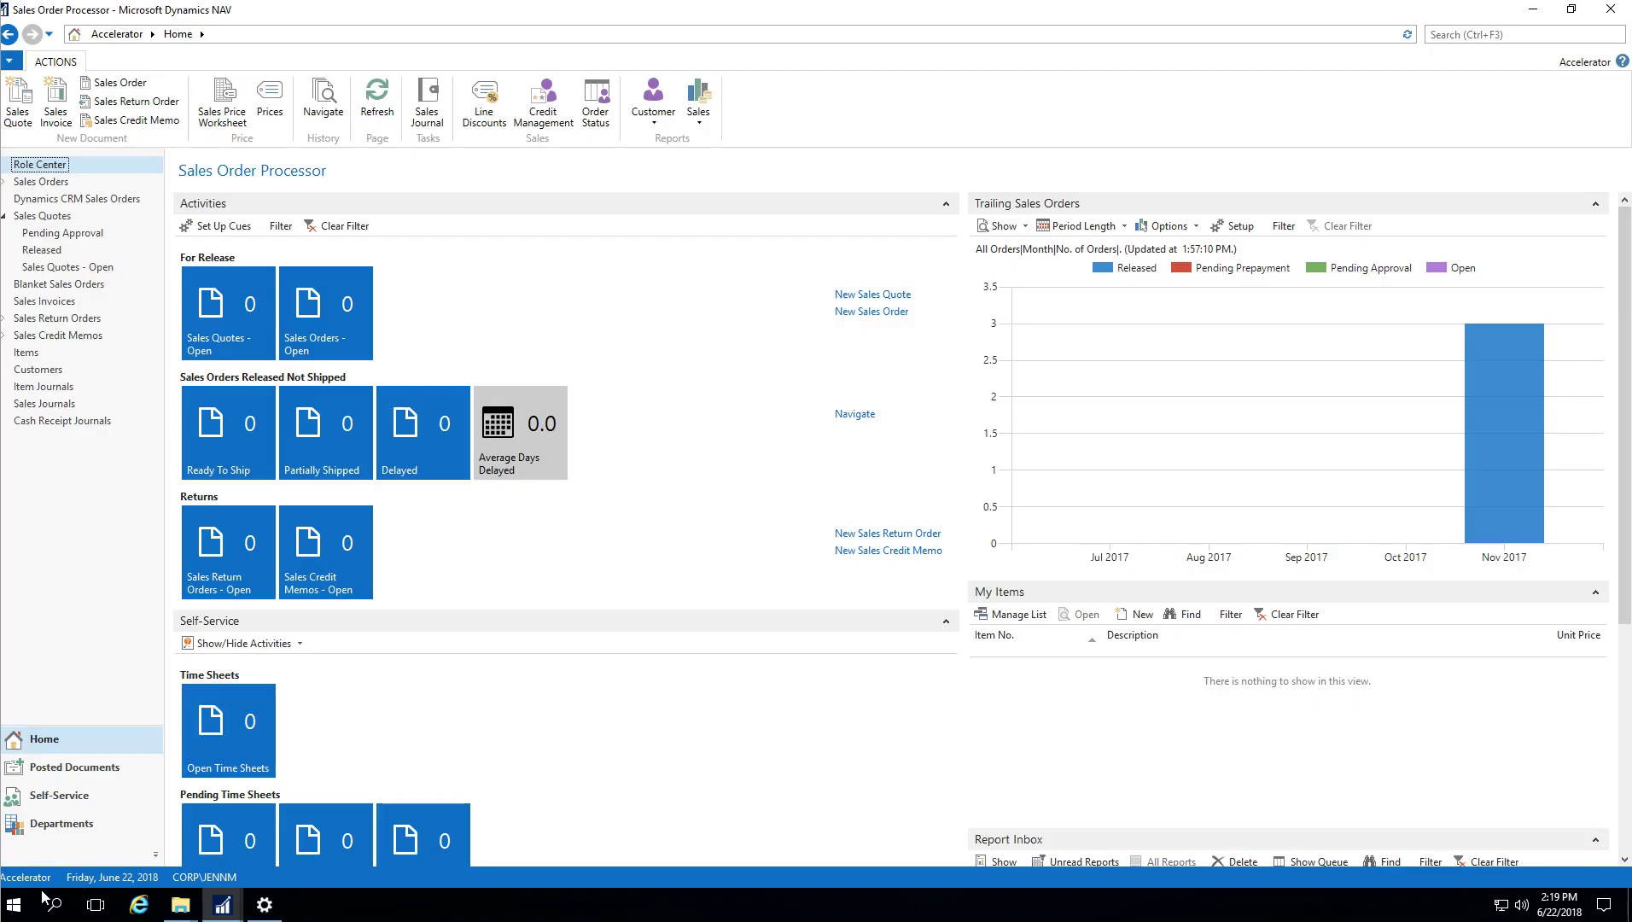
Search for 'marketing setup' and open the Marketing Setup page showing CUSTOMER for customers.
left_click(1509, 35)
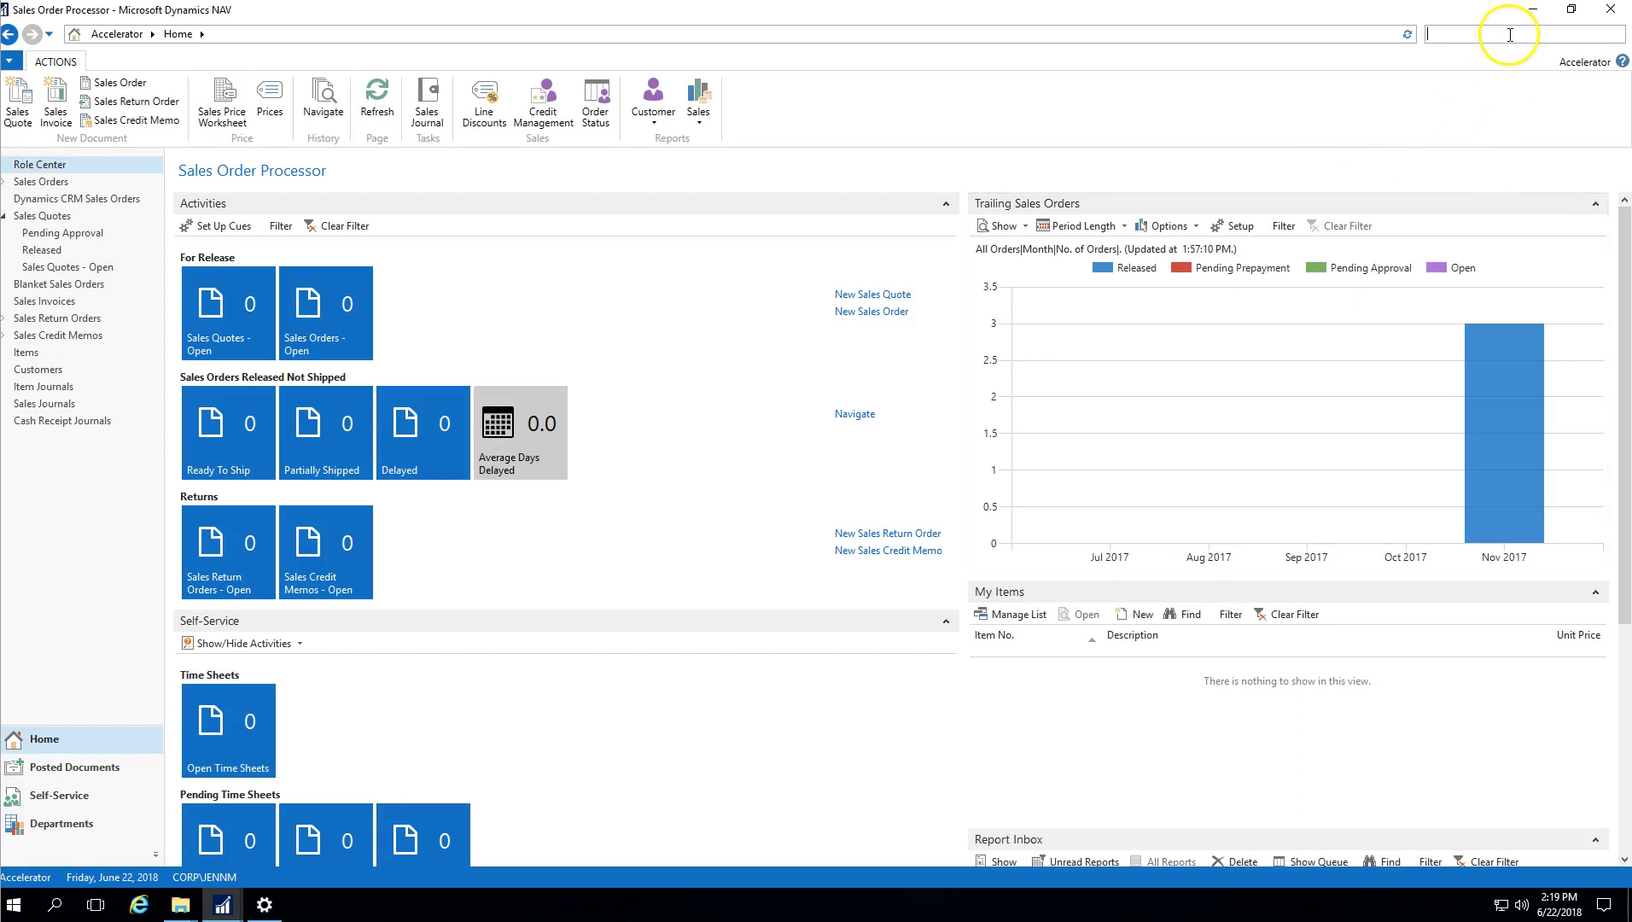
type("mekt")
key("BackSpace")
key("BackSpace")
key("BackSpace")
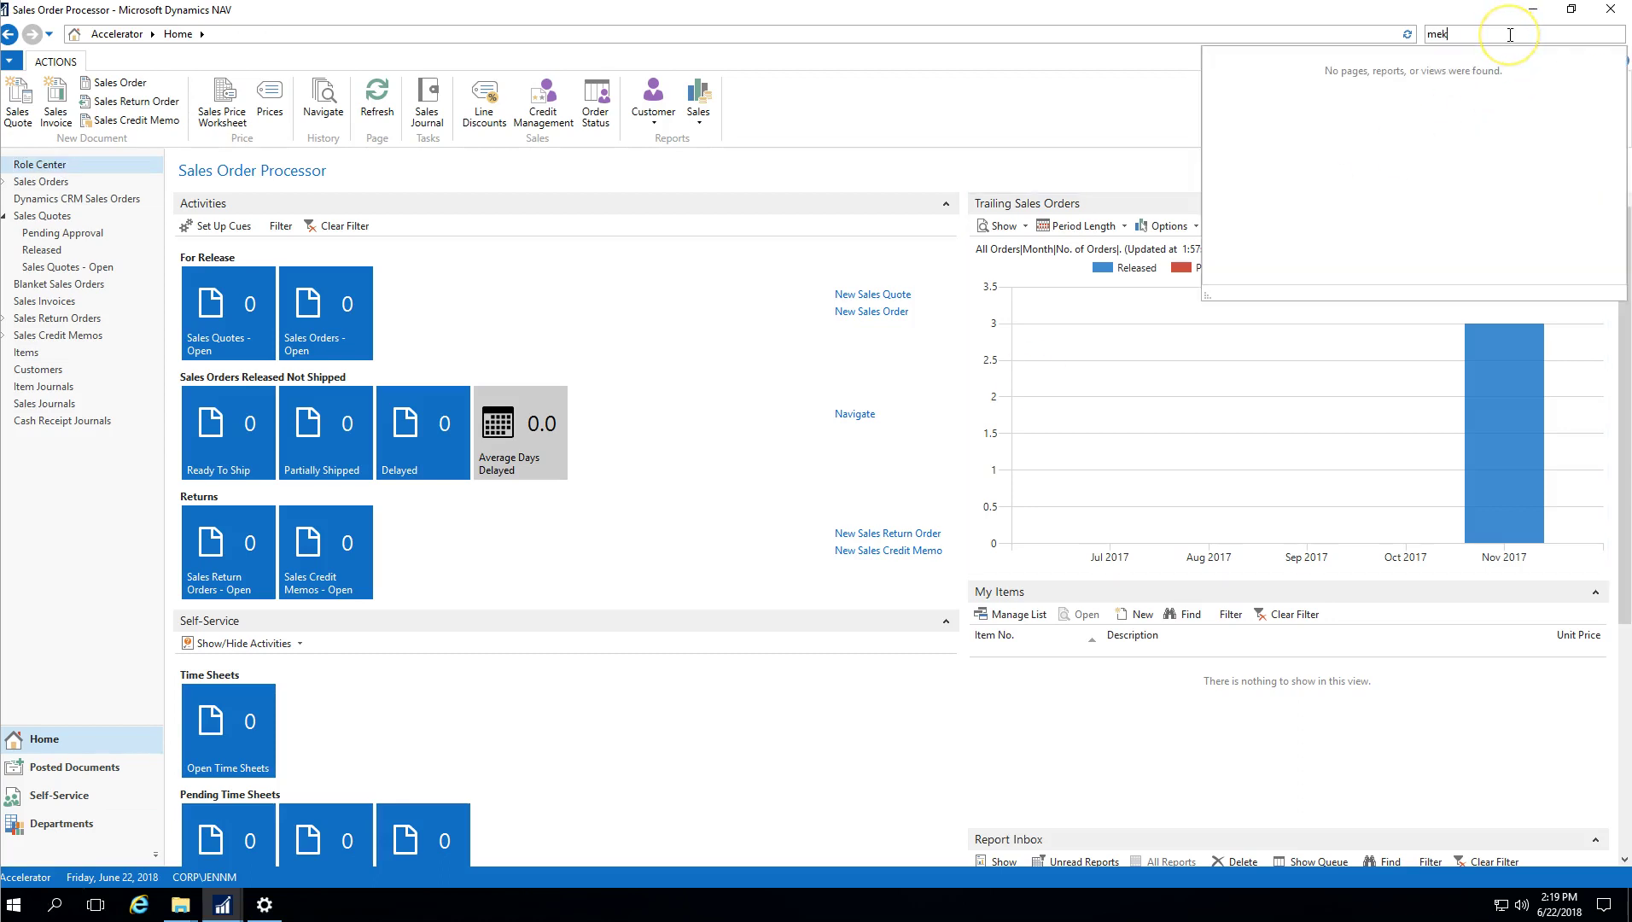
type("arketing se")
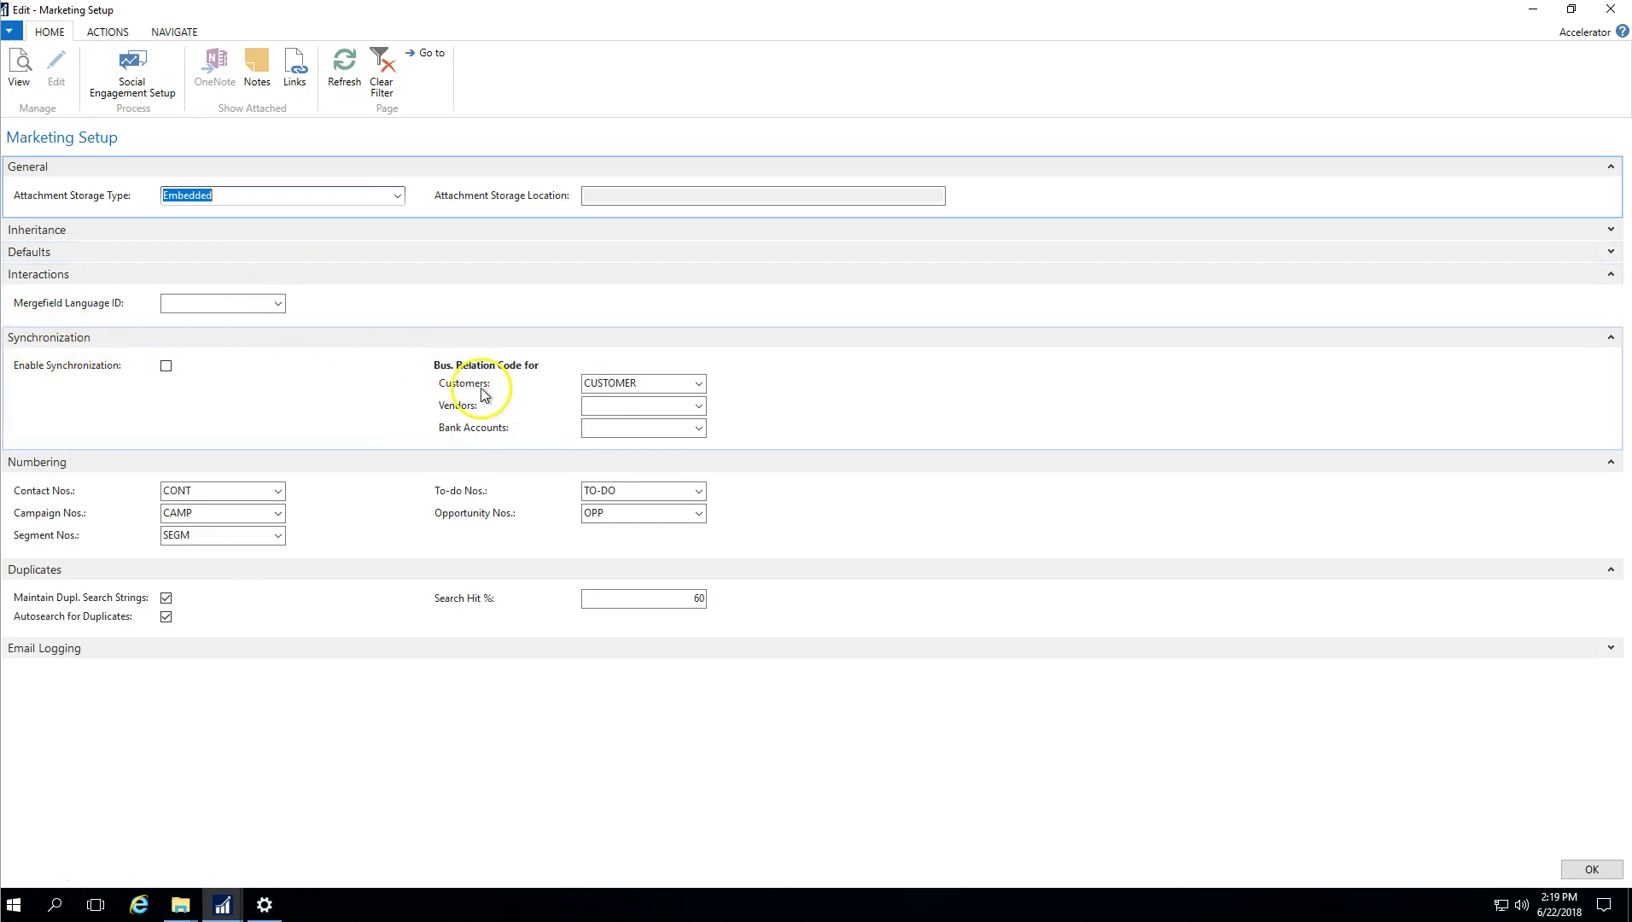
mouse_move(475, 388)
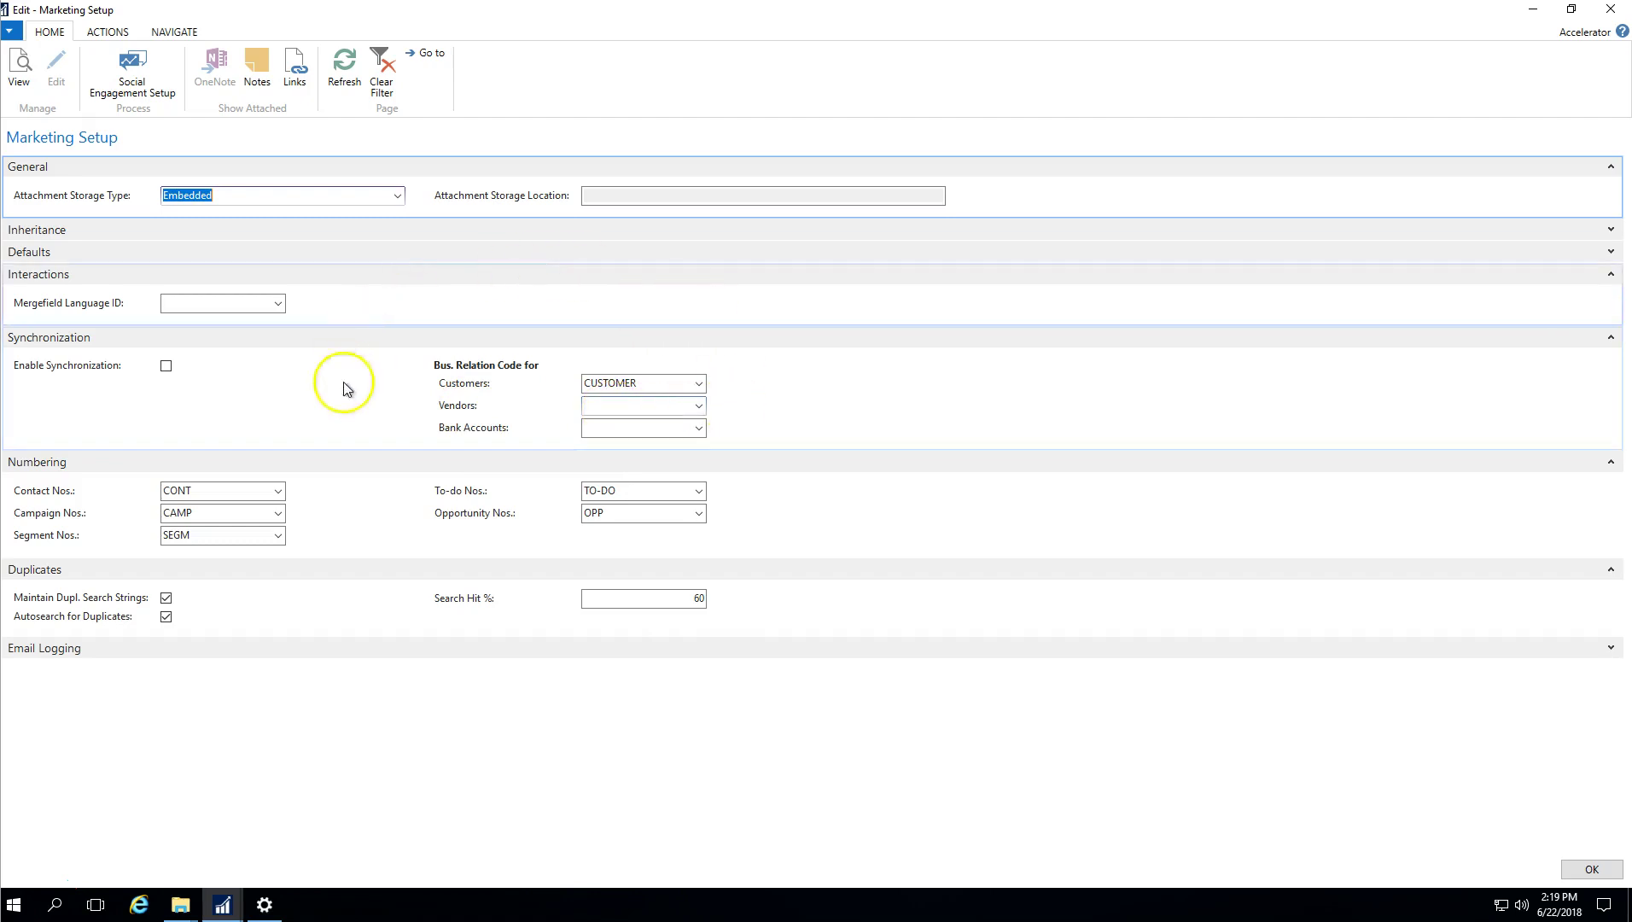
Create a new VENDORS business relation with description 'Vendors' and set it for vendors.
left_click(700, 408)
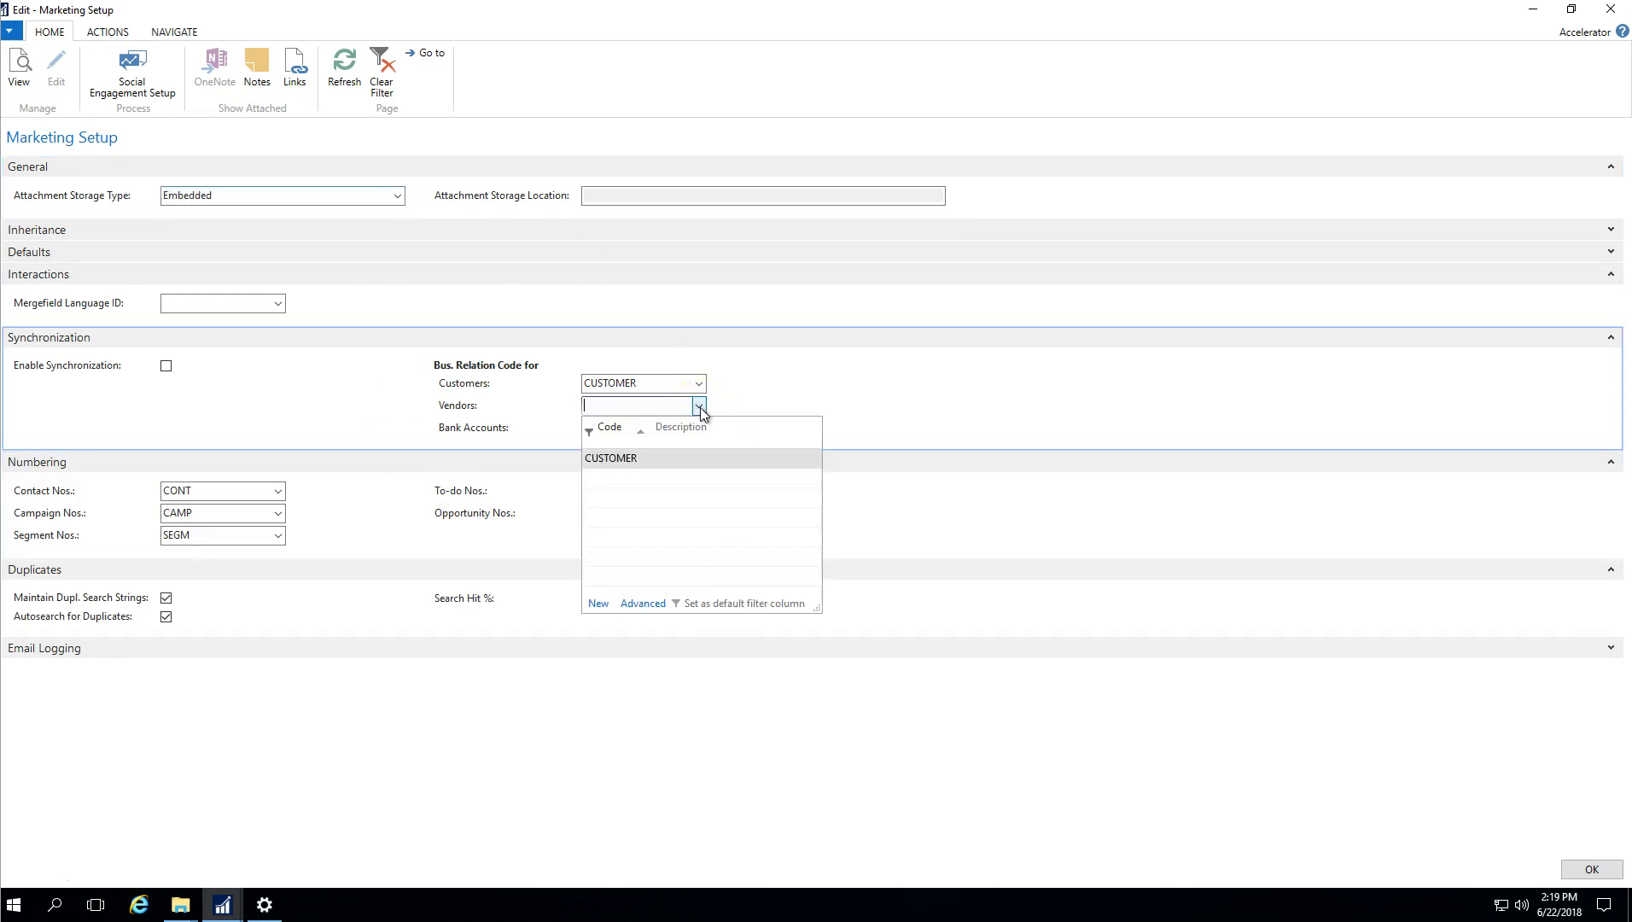
left_click(598, 604)
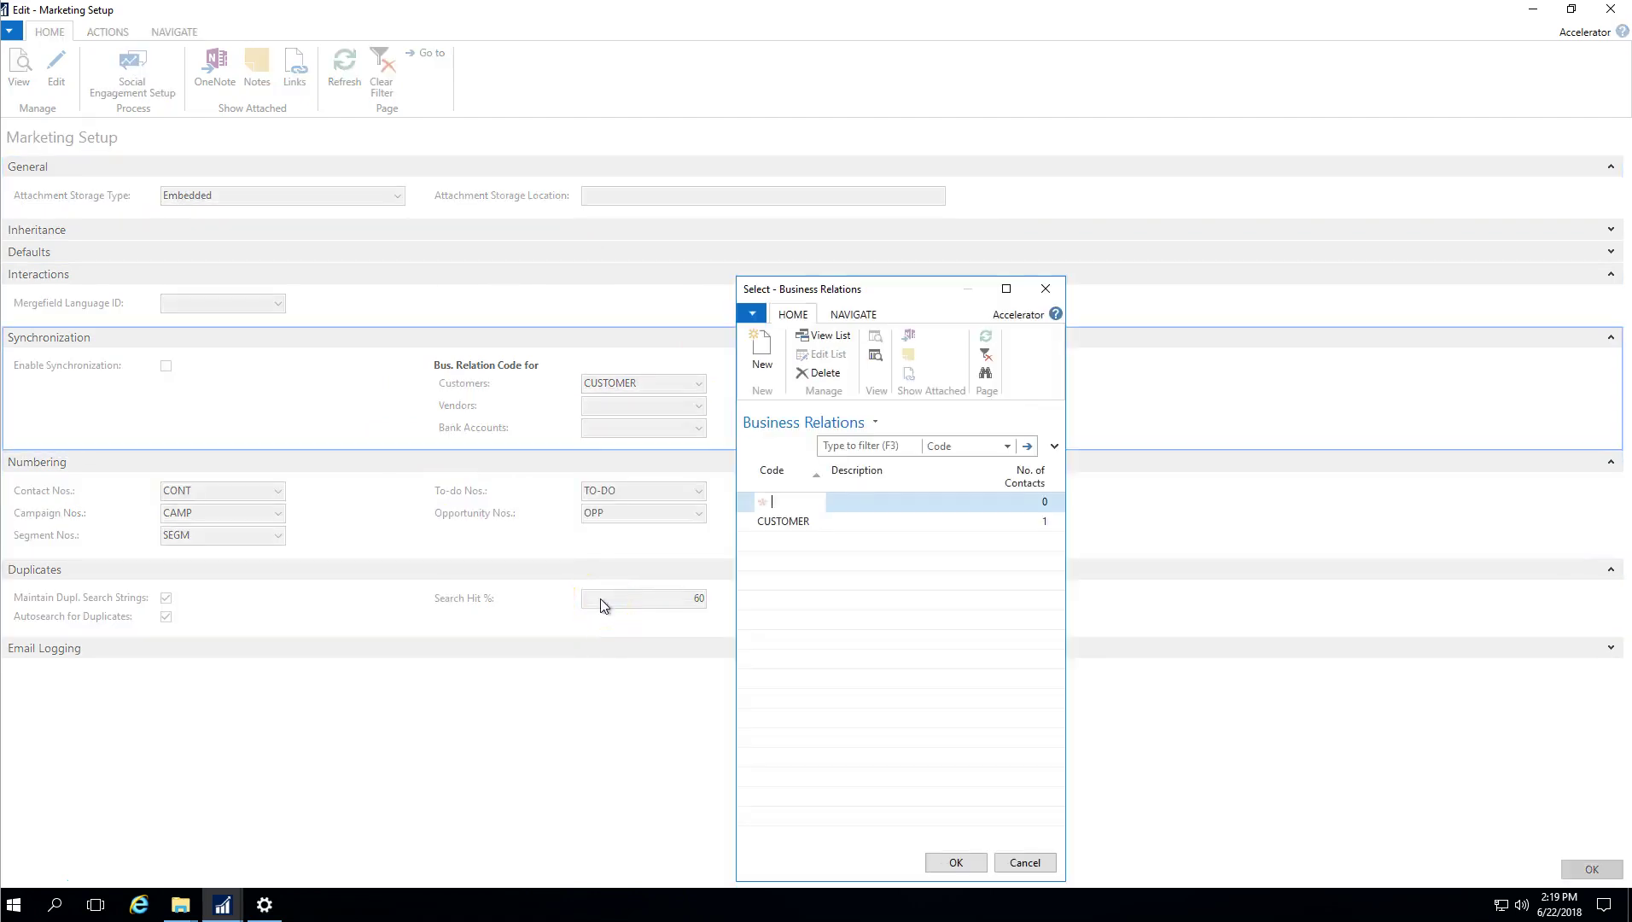
type("Vendors")
key("Tab")
type("Vendor")
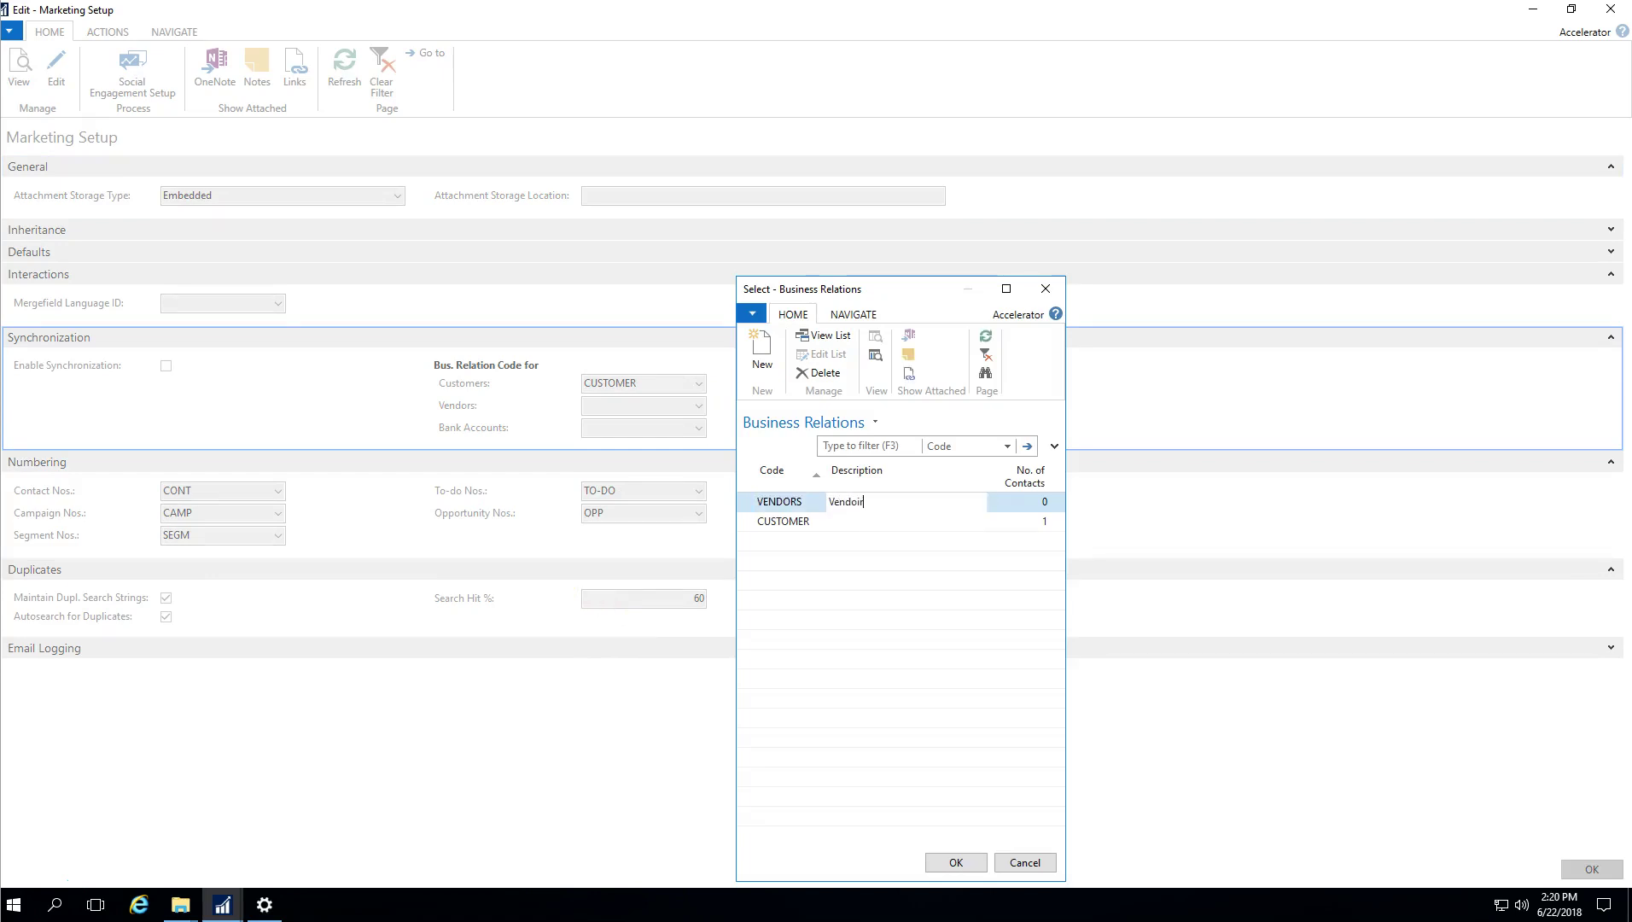
type("s")
key("Tab")
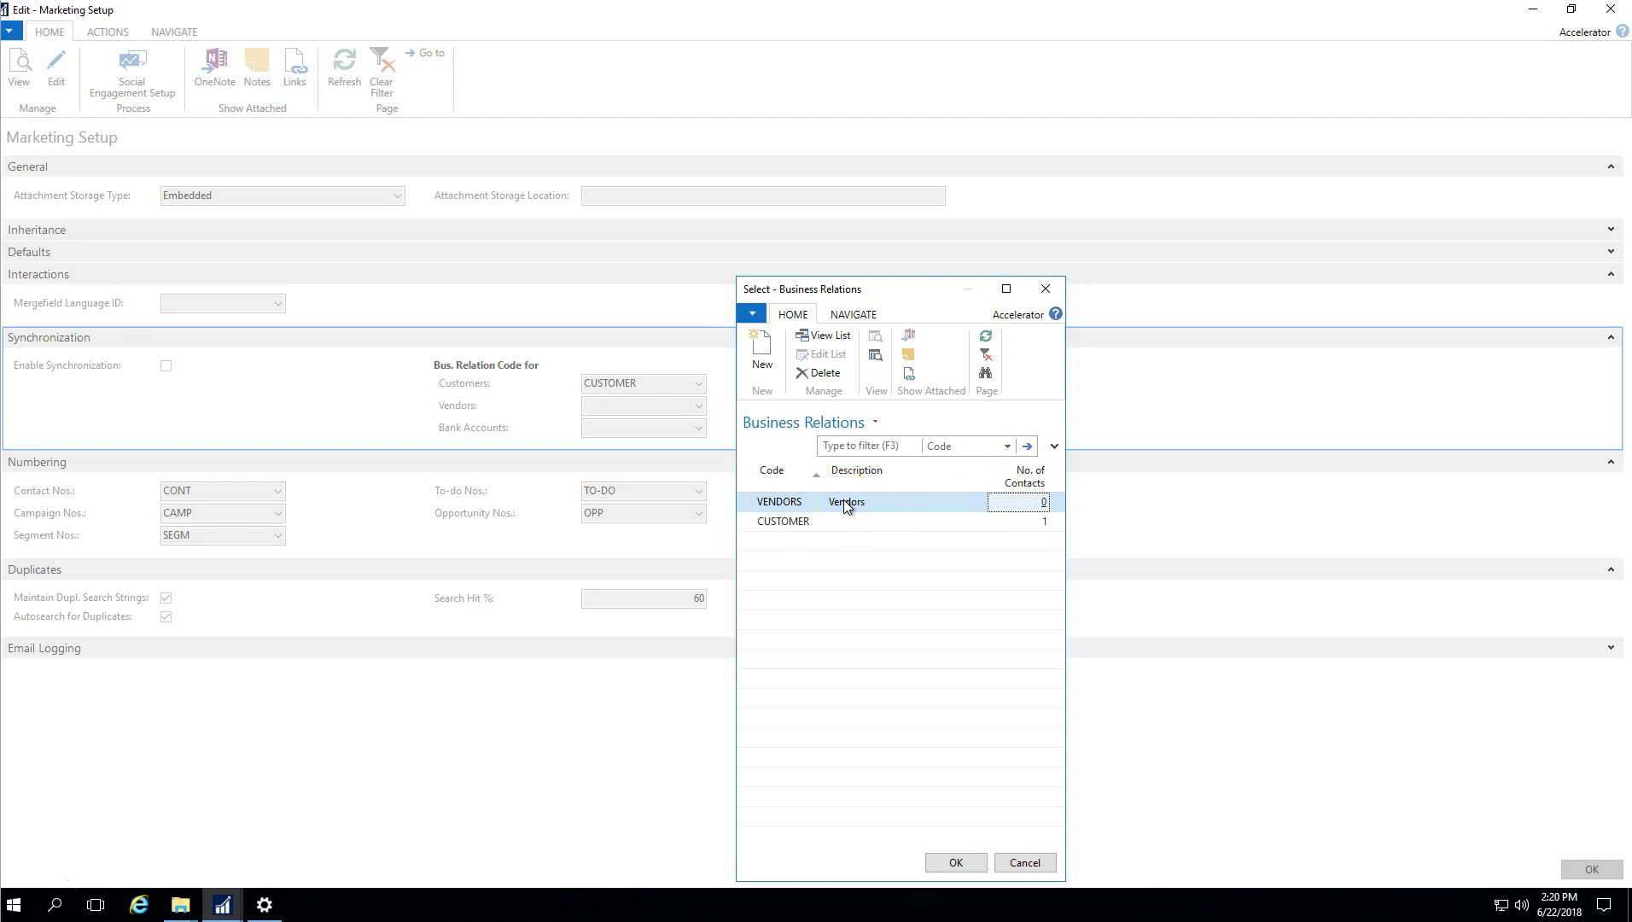
left_click(956, 864)
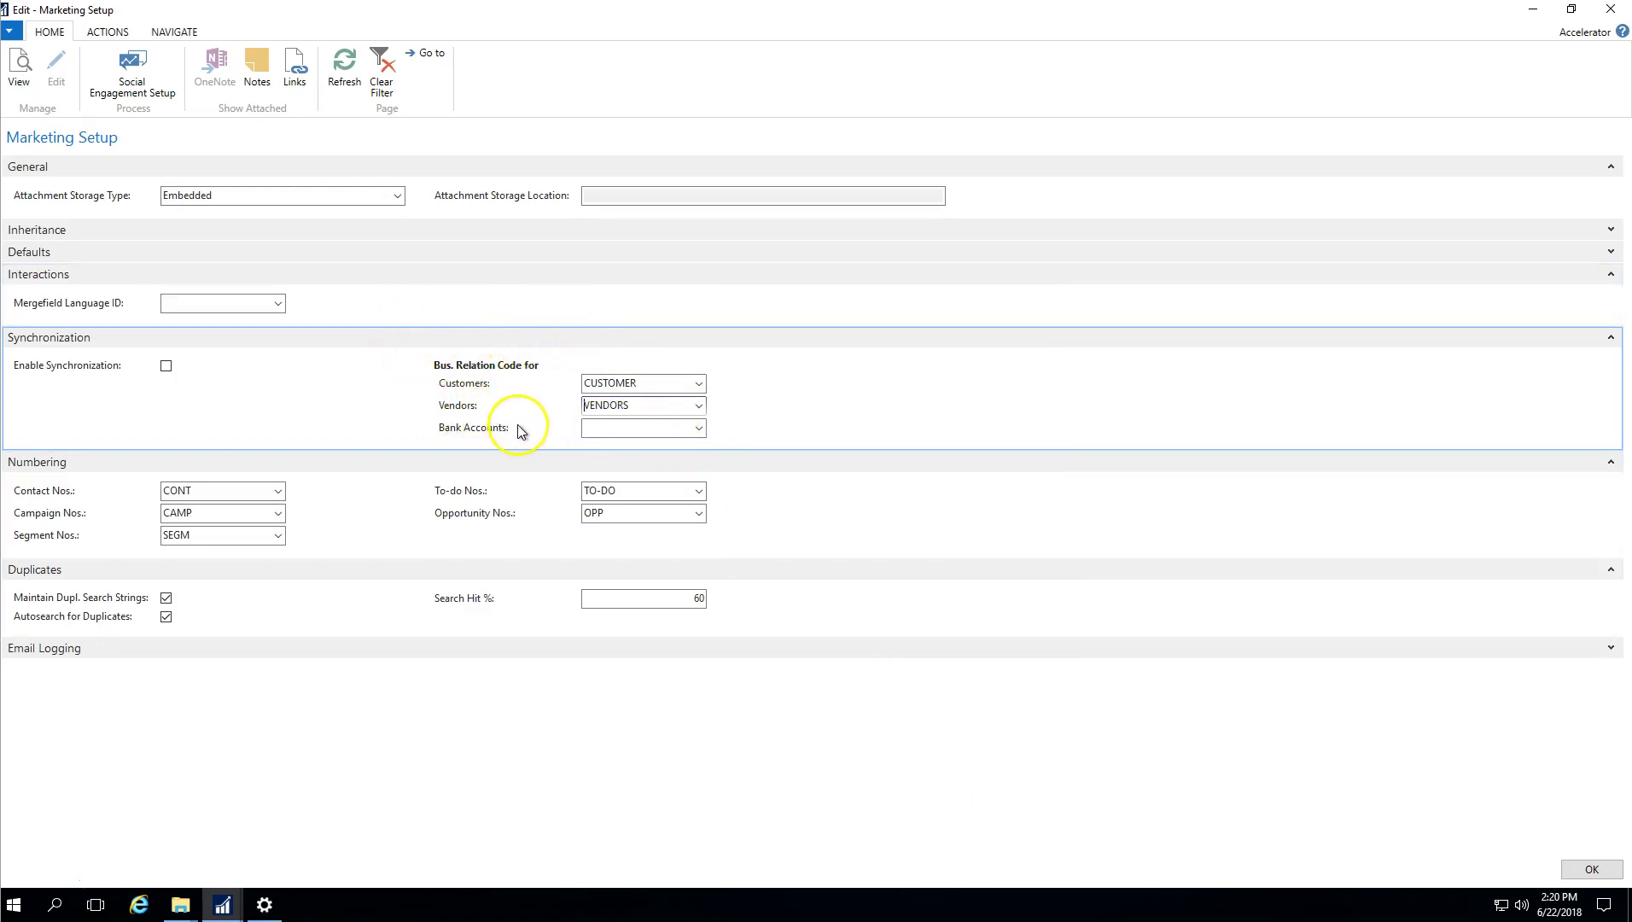
Close Marketing Setup and return to the Sales Order Processor Role Center.
mouse_move(521, 431)
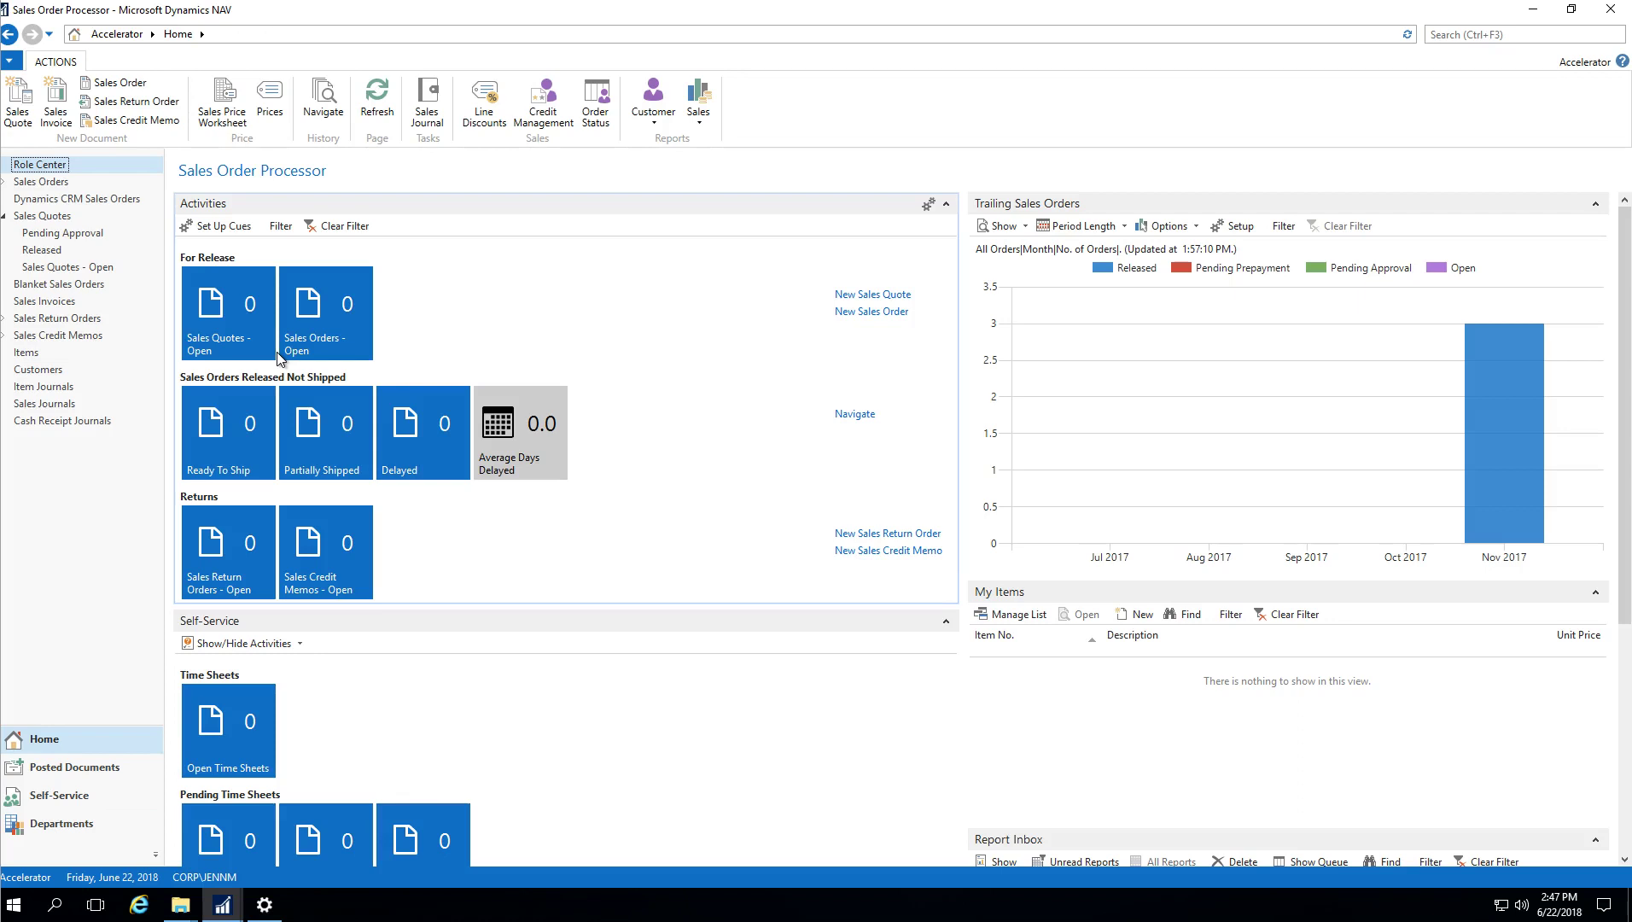
Search for 'contacts', open the Contacts list and start a new contact card.
left_click(1467, 33)
type("contact")
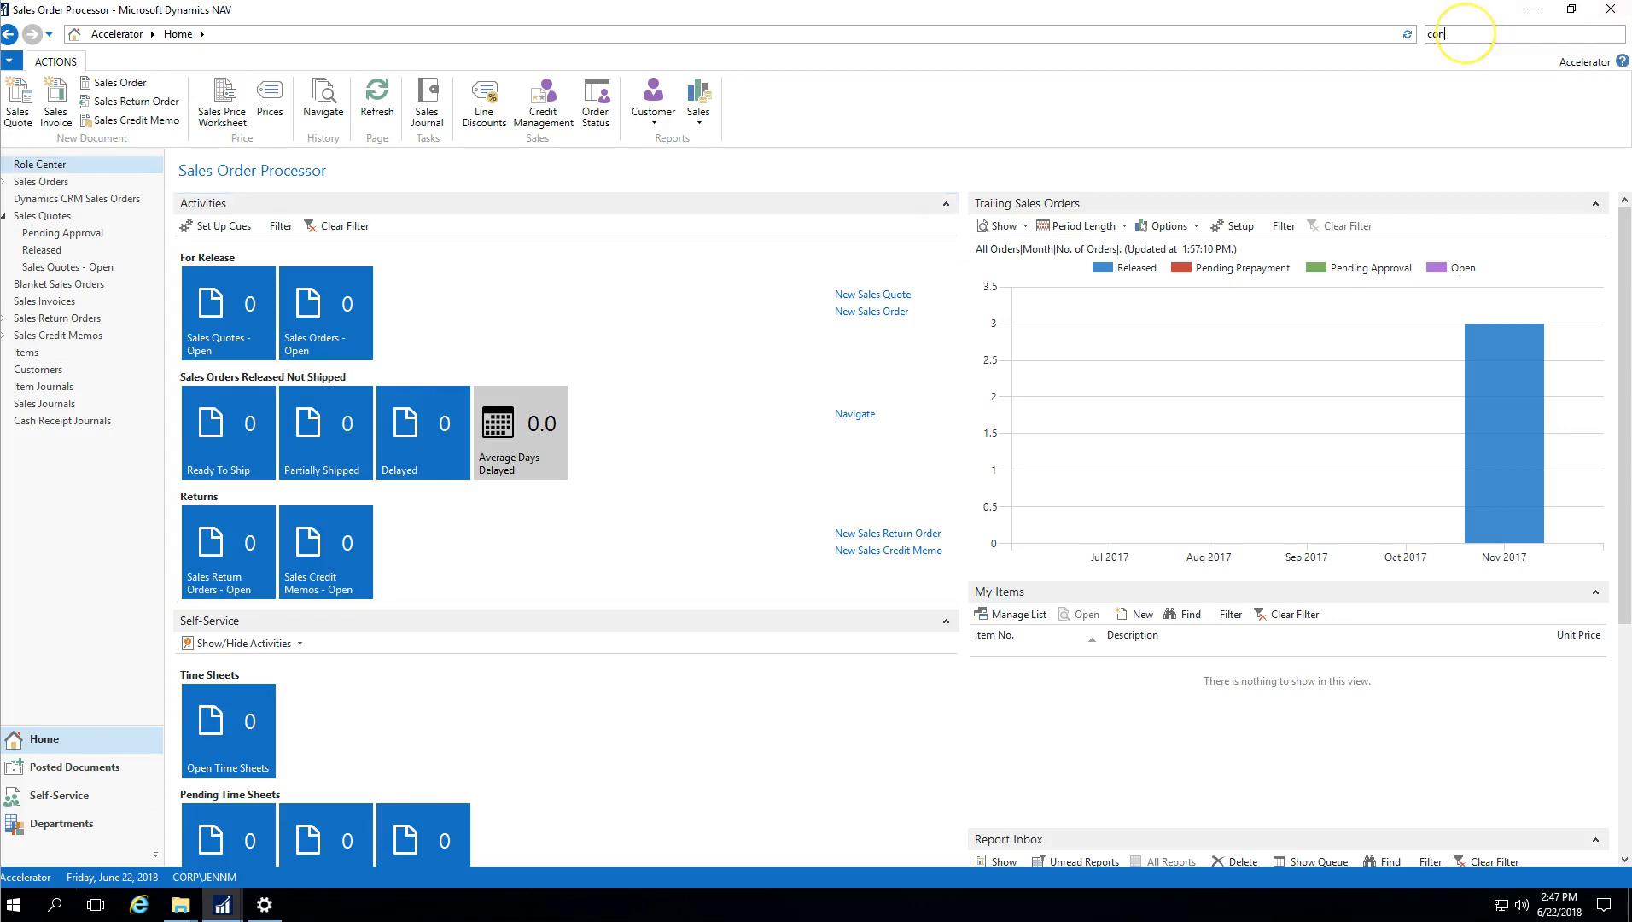
key("BackSpace")
key("BackSpace")
key("BackSpace")
key("BackSpace")
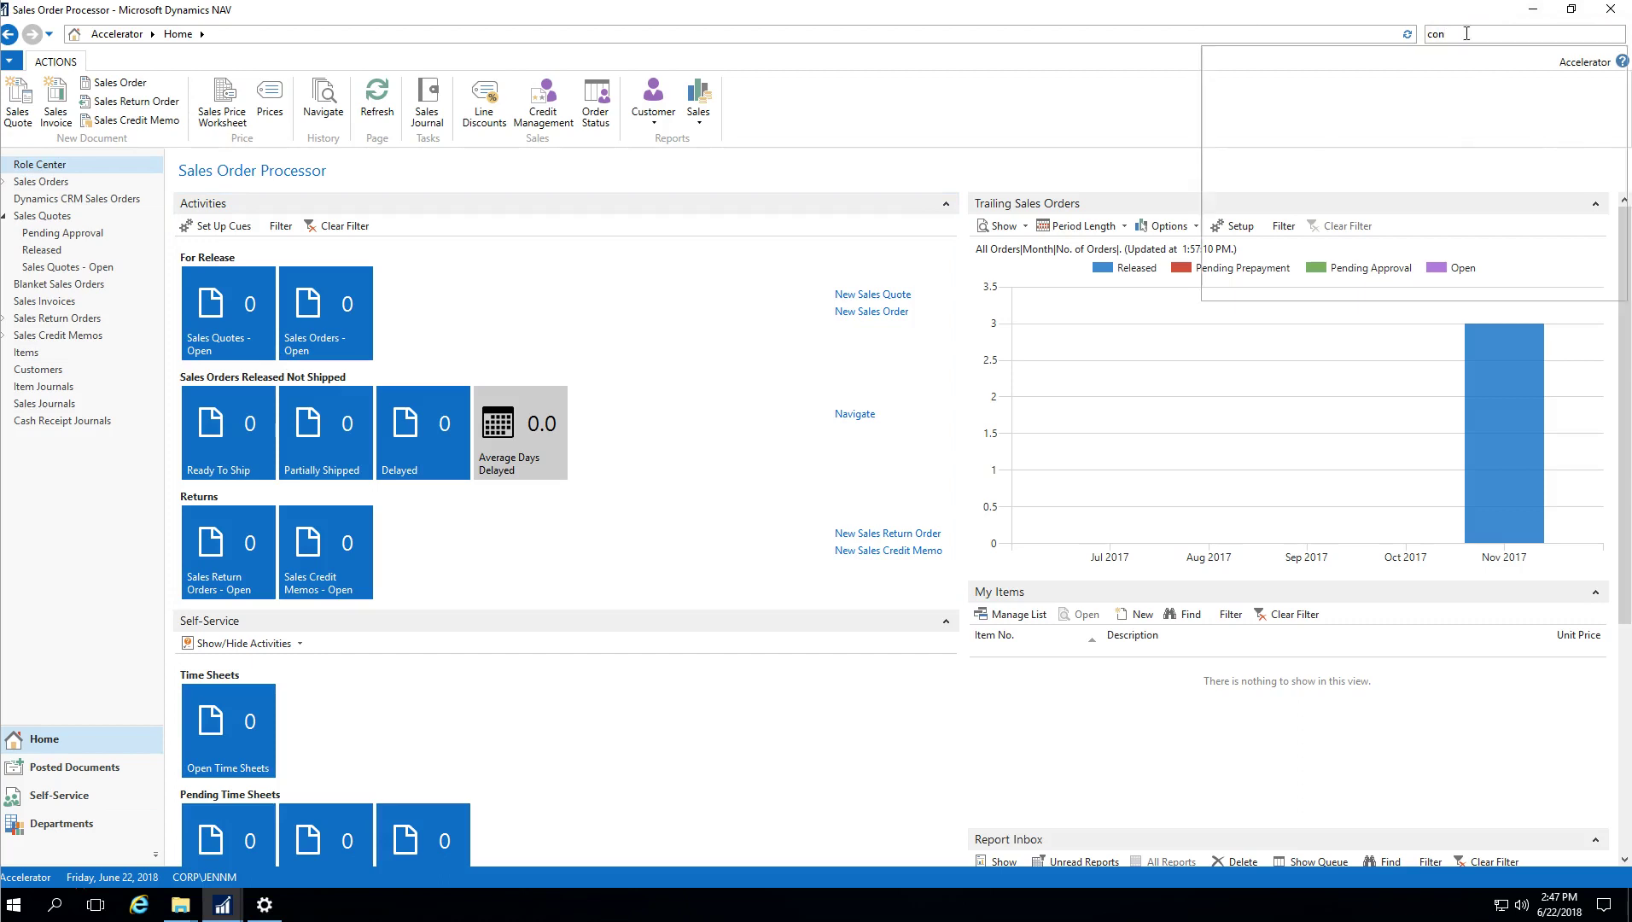
type("tacts")
key("Return")
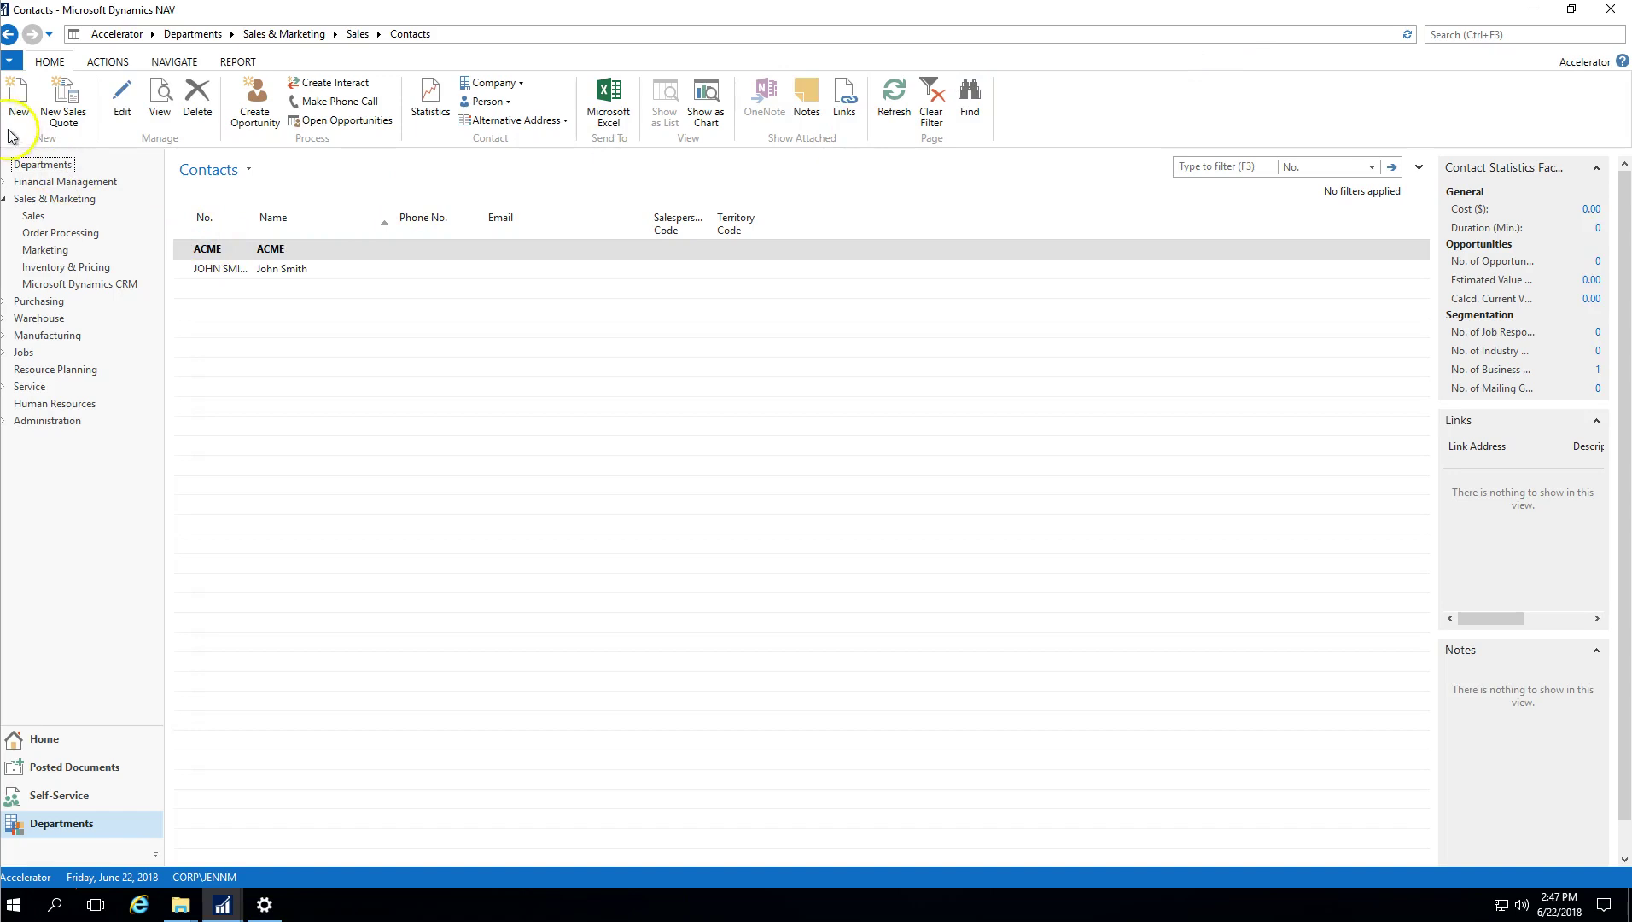
left_click(18, 111)
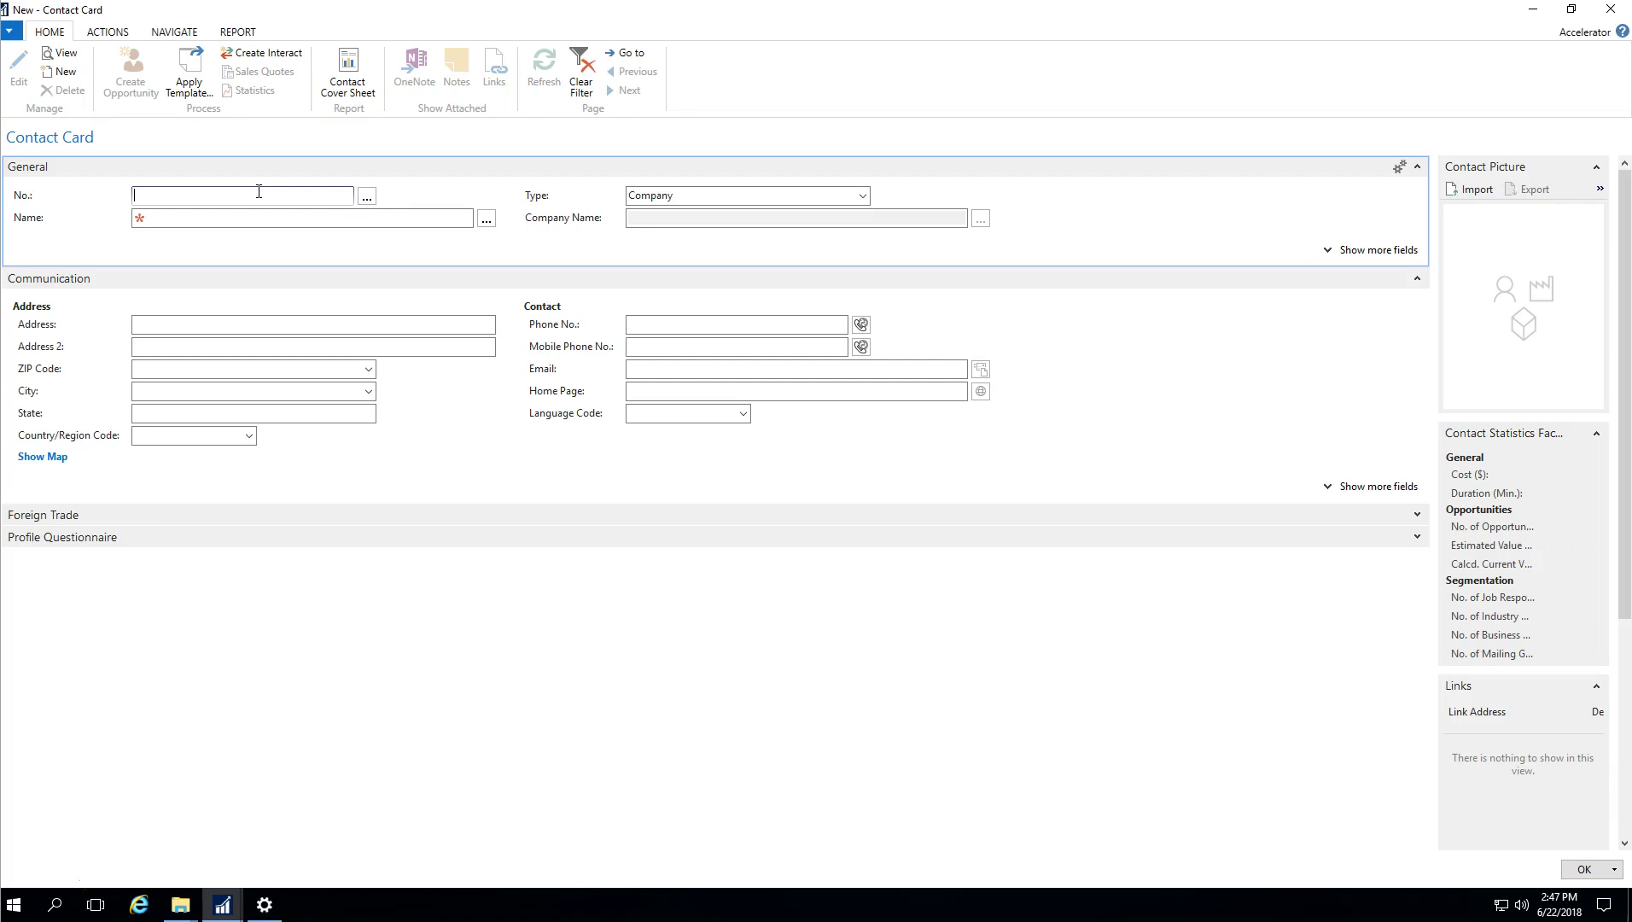
type("Fastenal")
key("Tab")
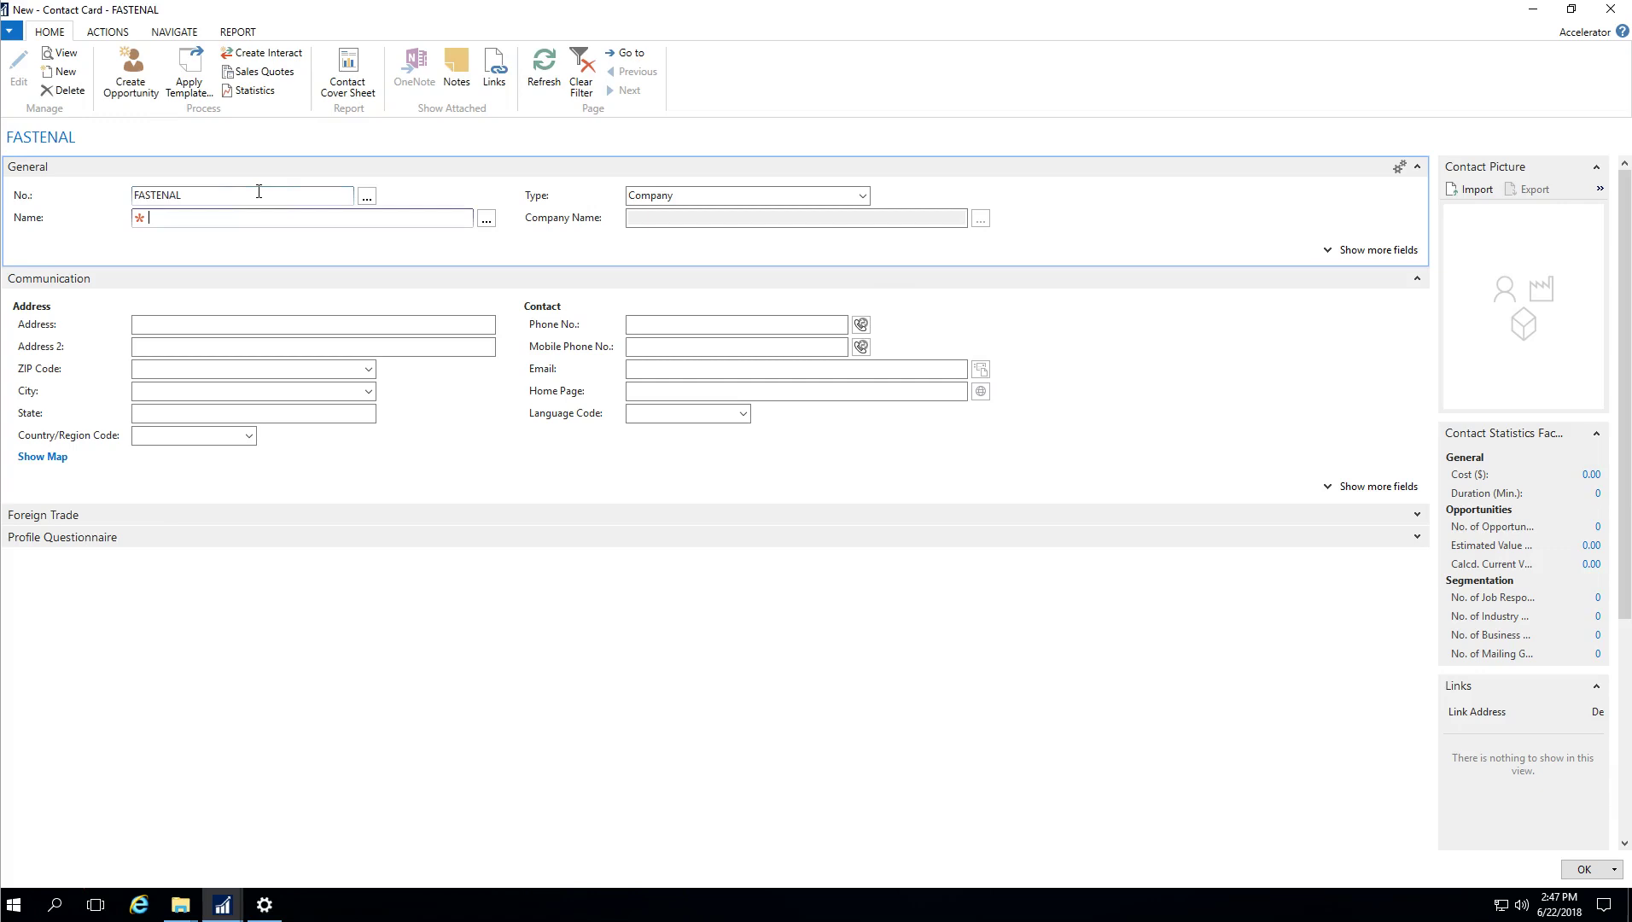
type("Fastenal")
key("Tab")
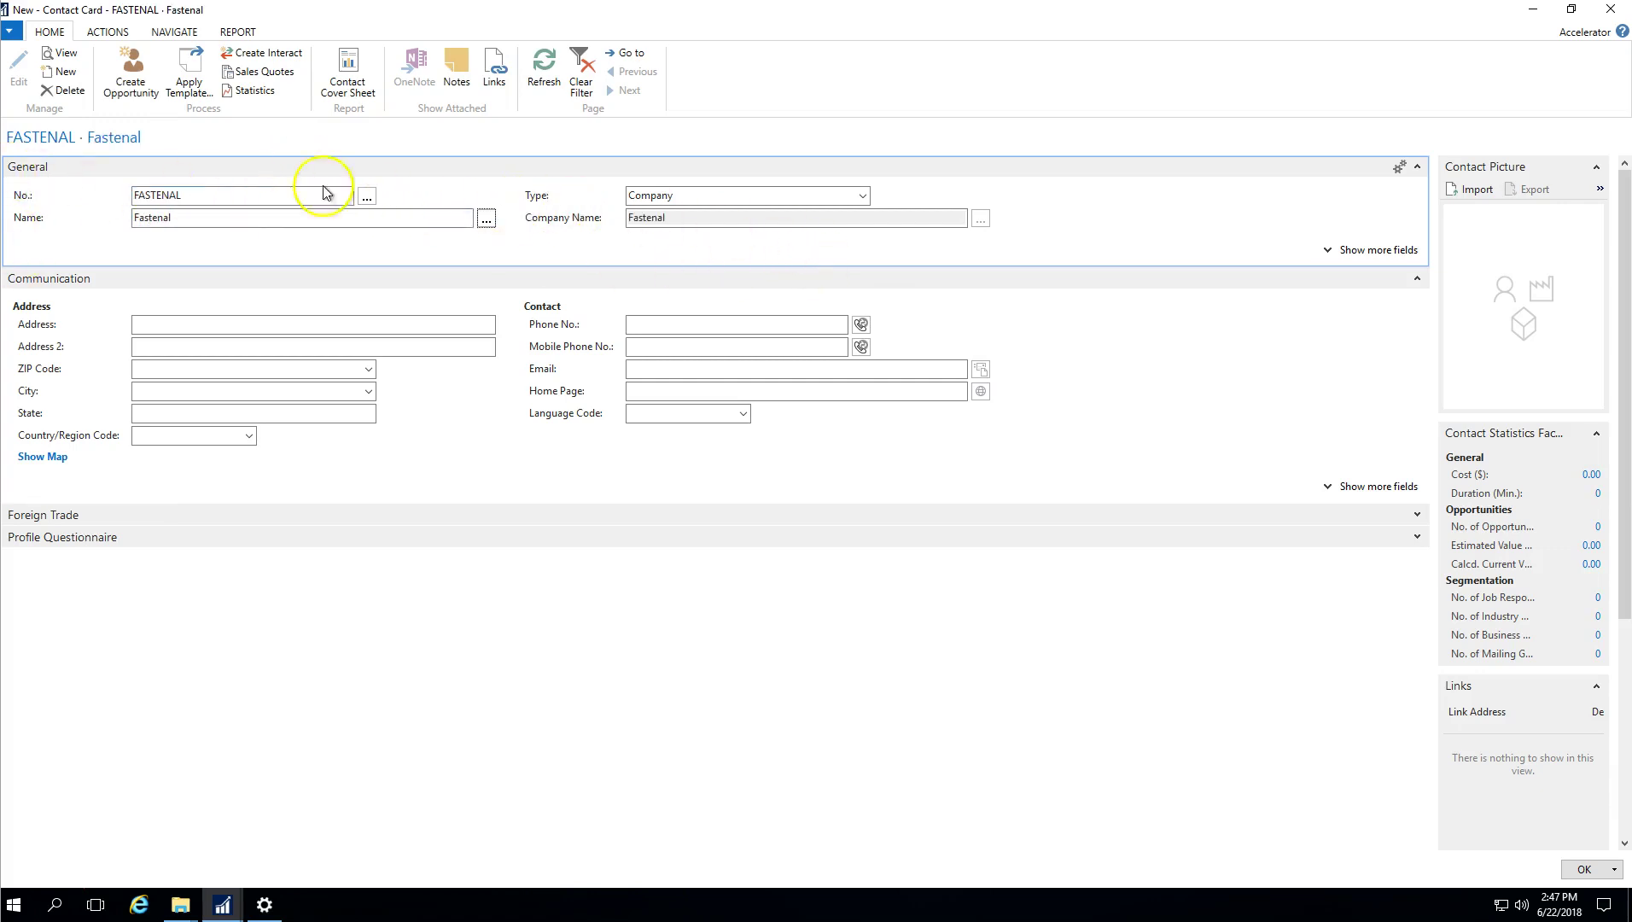
left_click(1365, 250)
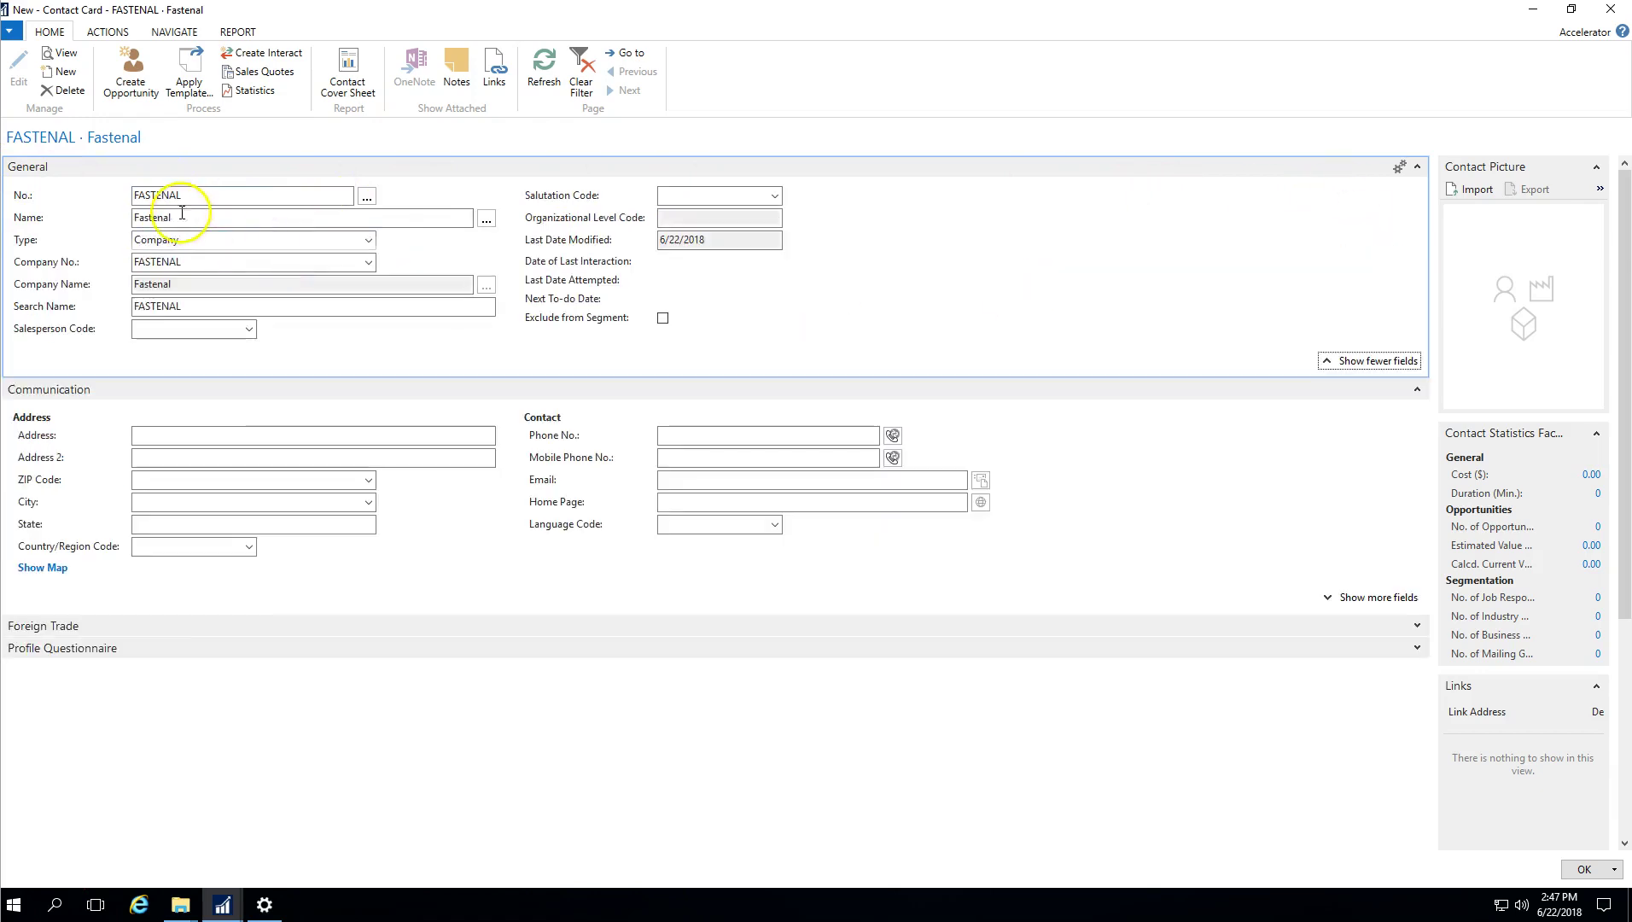
left_click(182, 197)
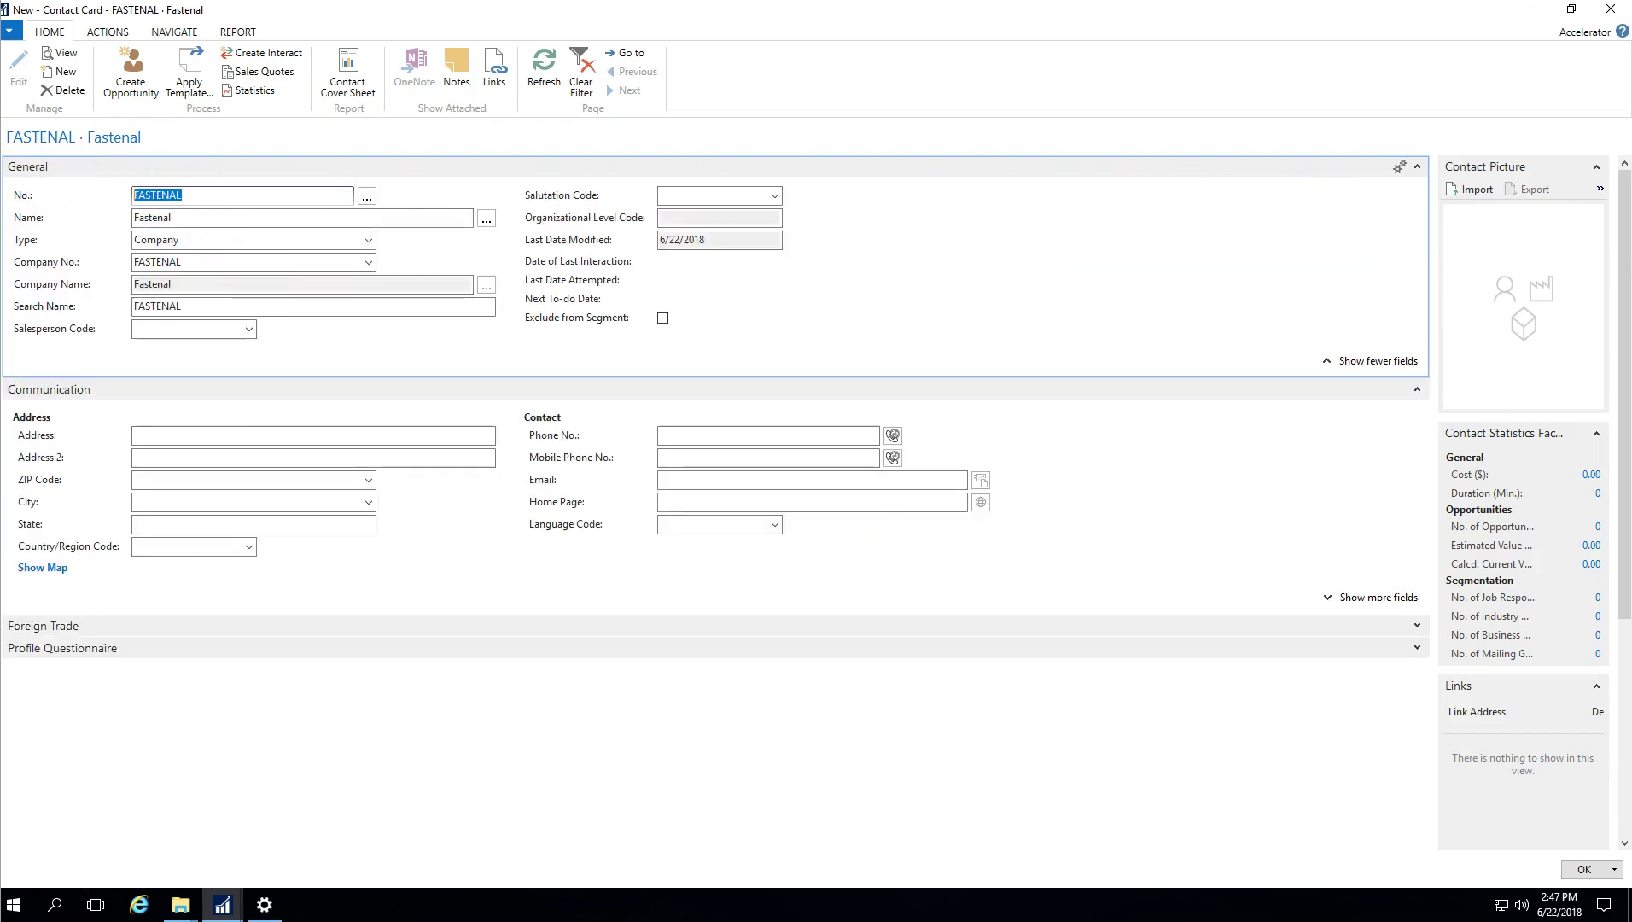
left_click(200, 215)
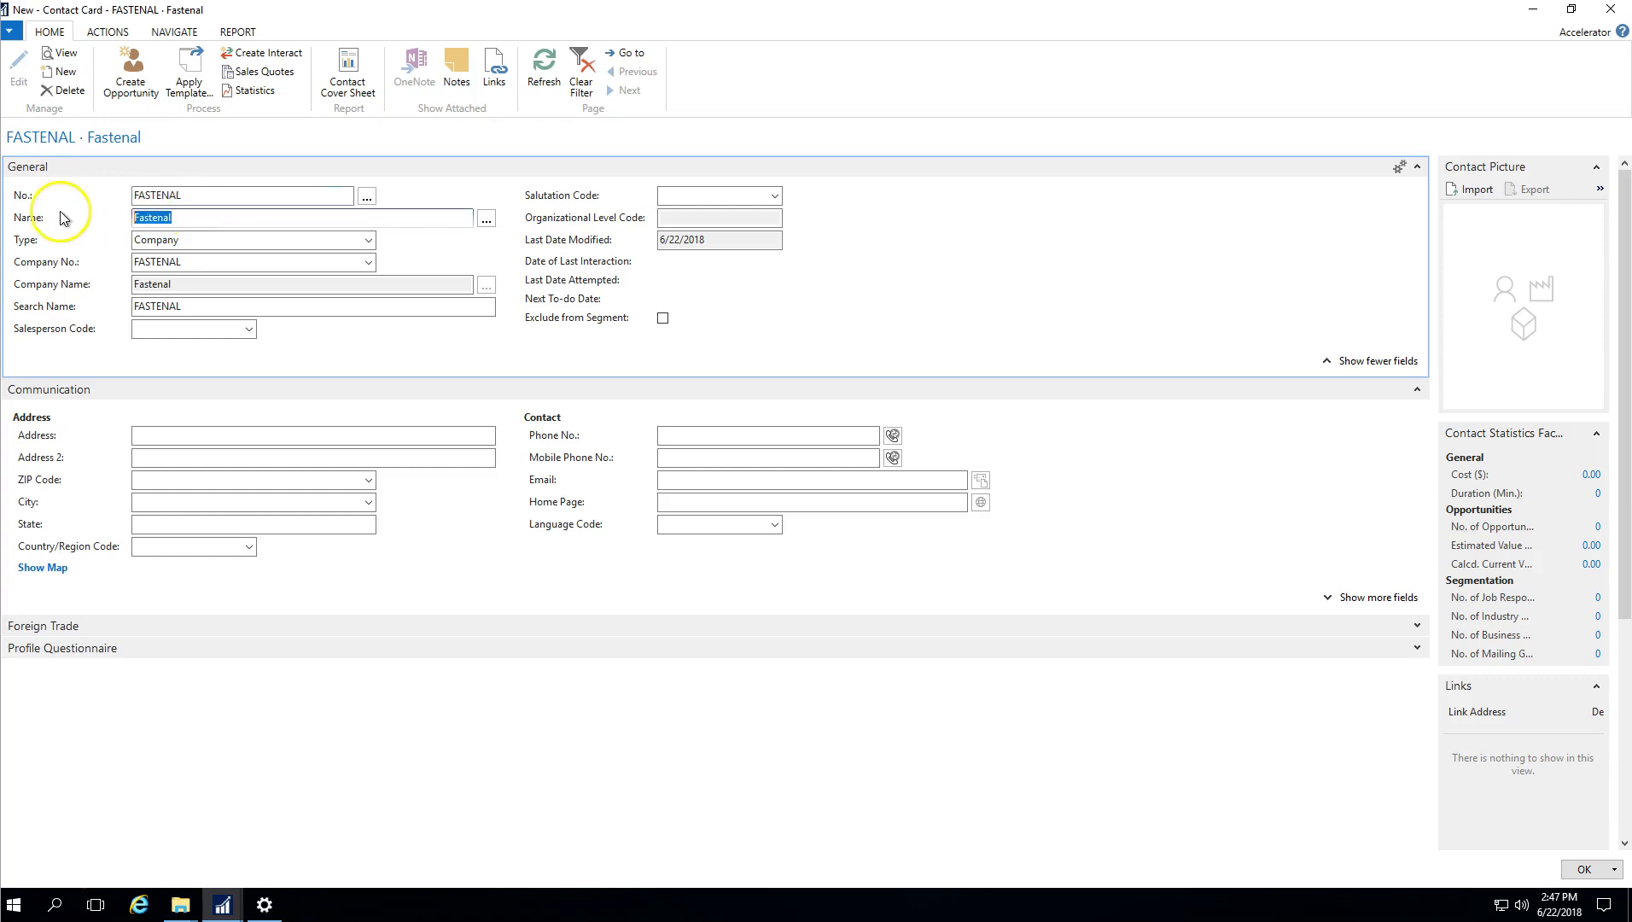
left_click(252, 240)
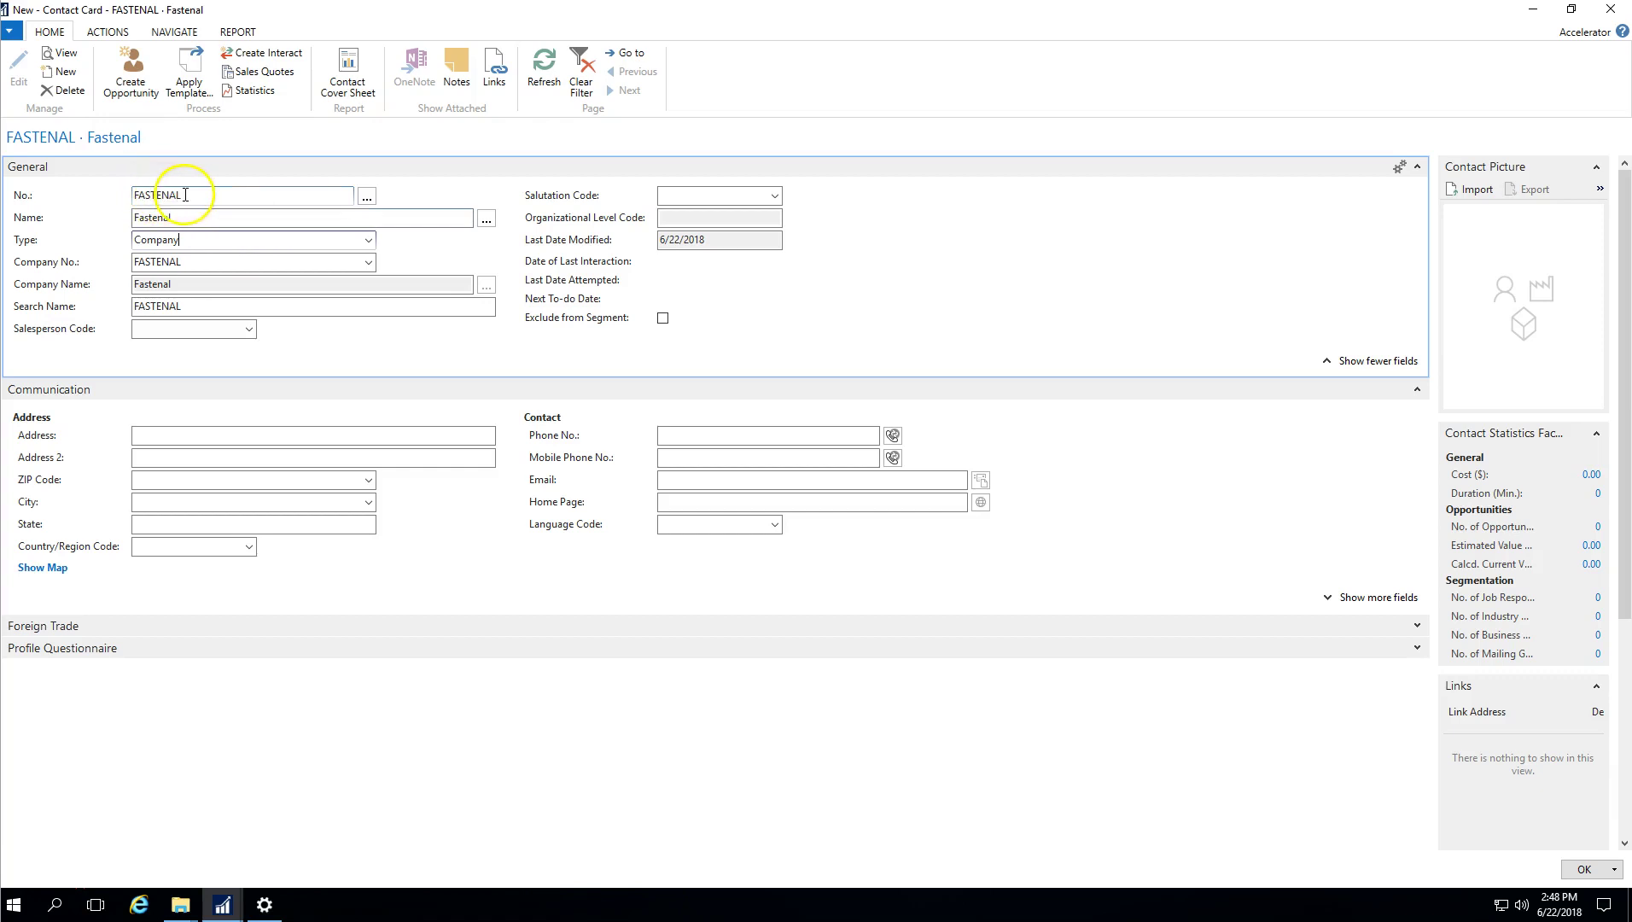
Browse the Salesperson and Salutation code lists without choosing, then expand Foreign Trade.
left_click(251, 333)
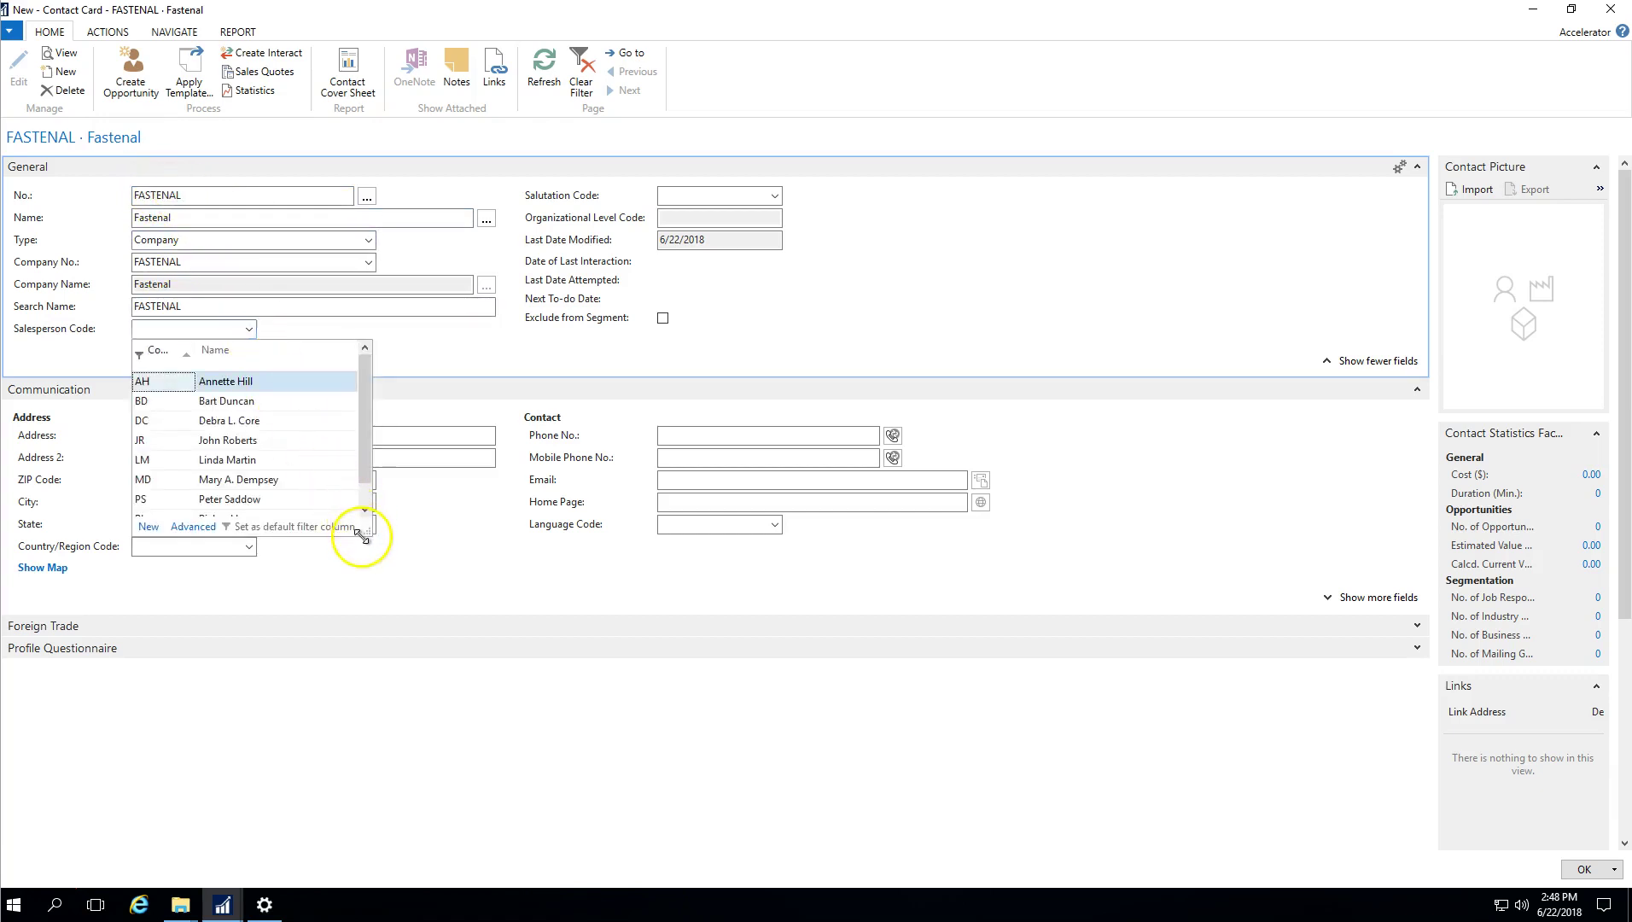
left_click_drag(362, 536, 520, 623)
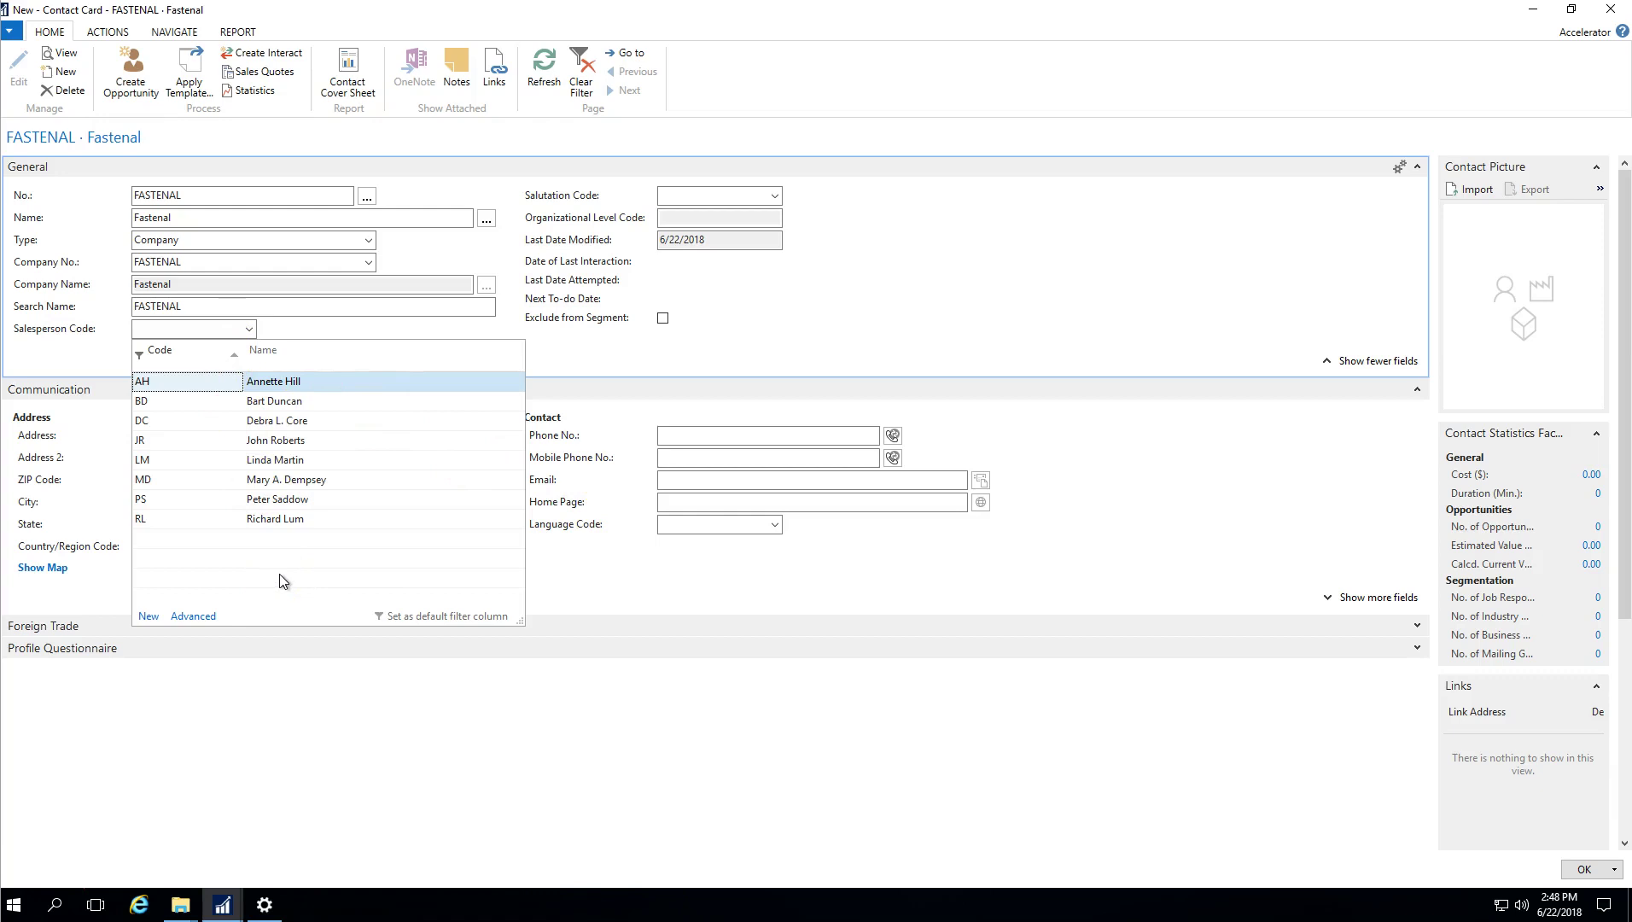
left_click(879, 239)
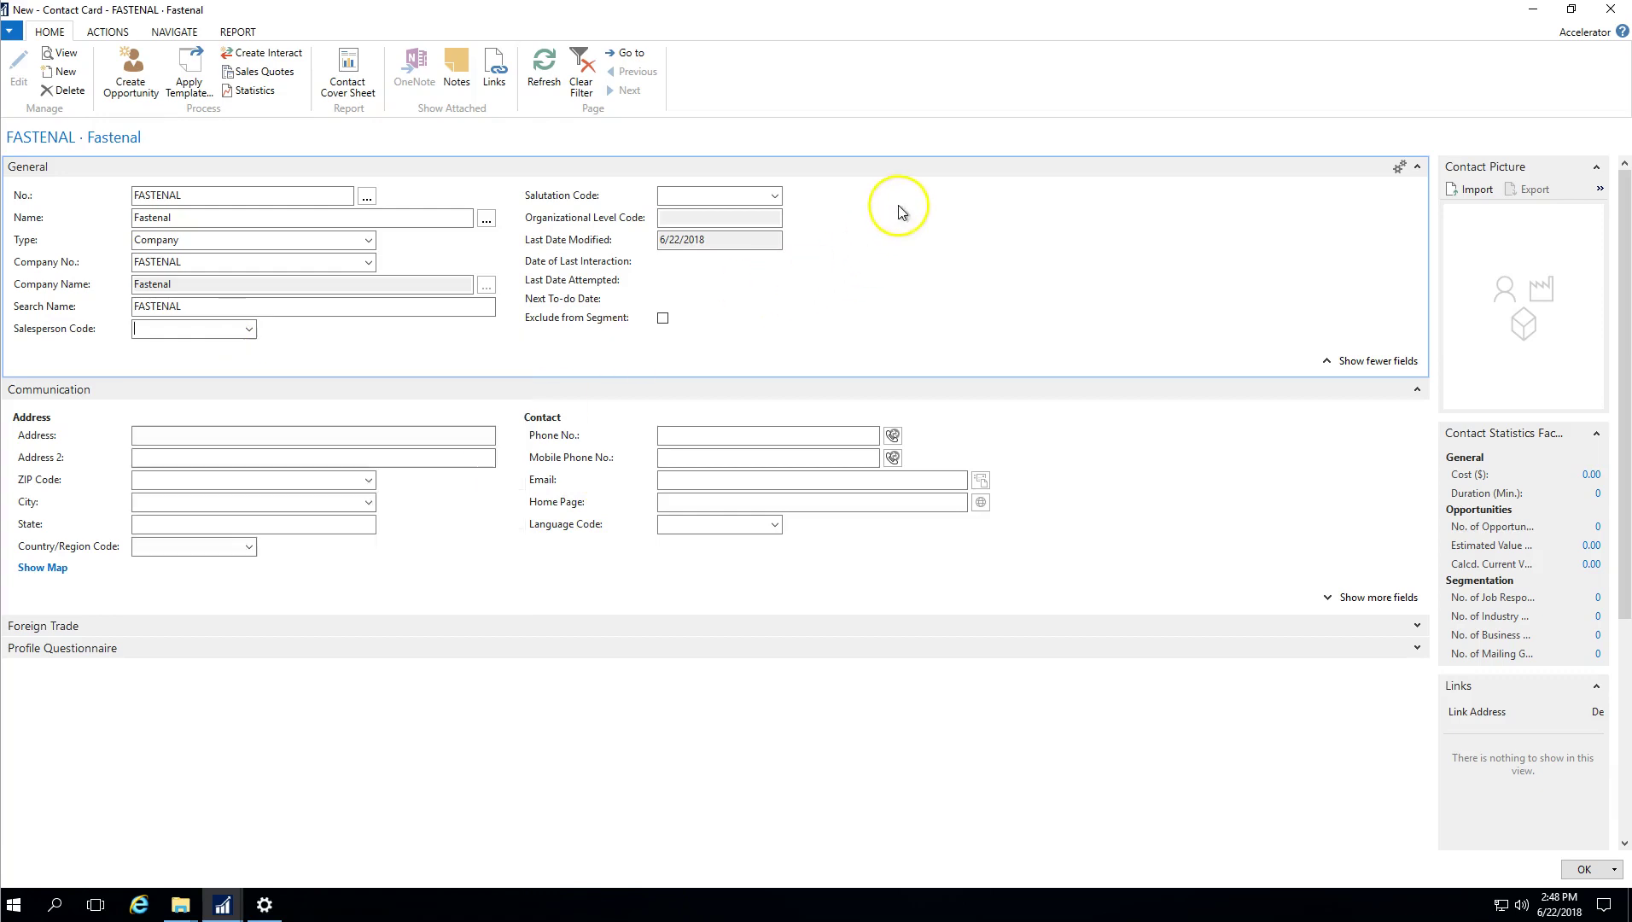
left_click(775, 196)
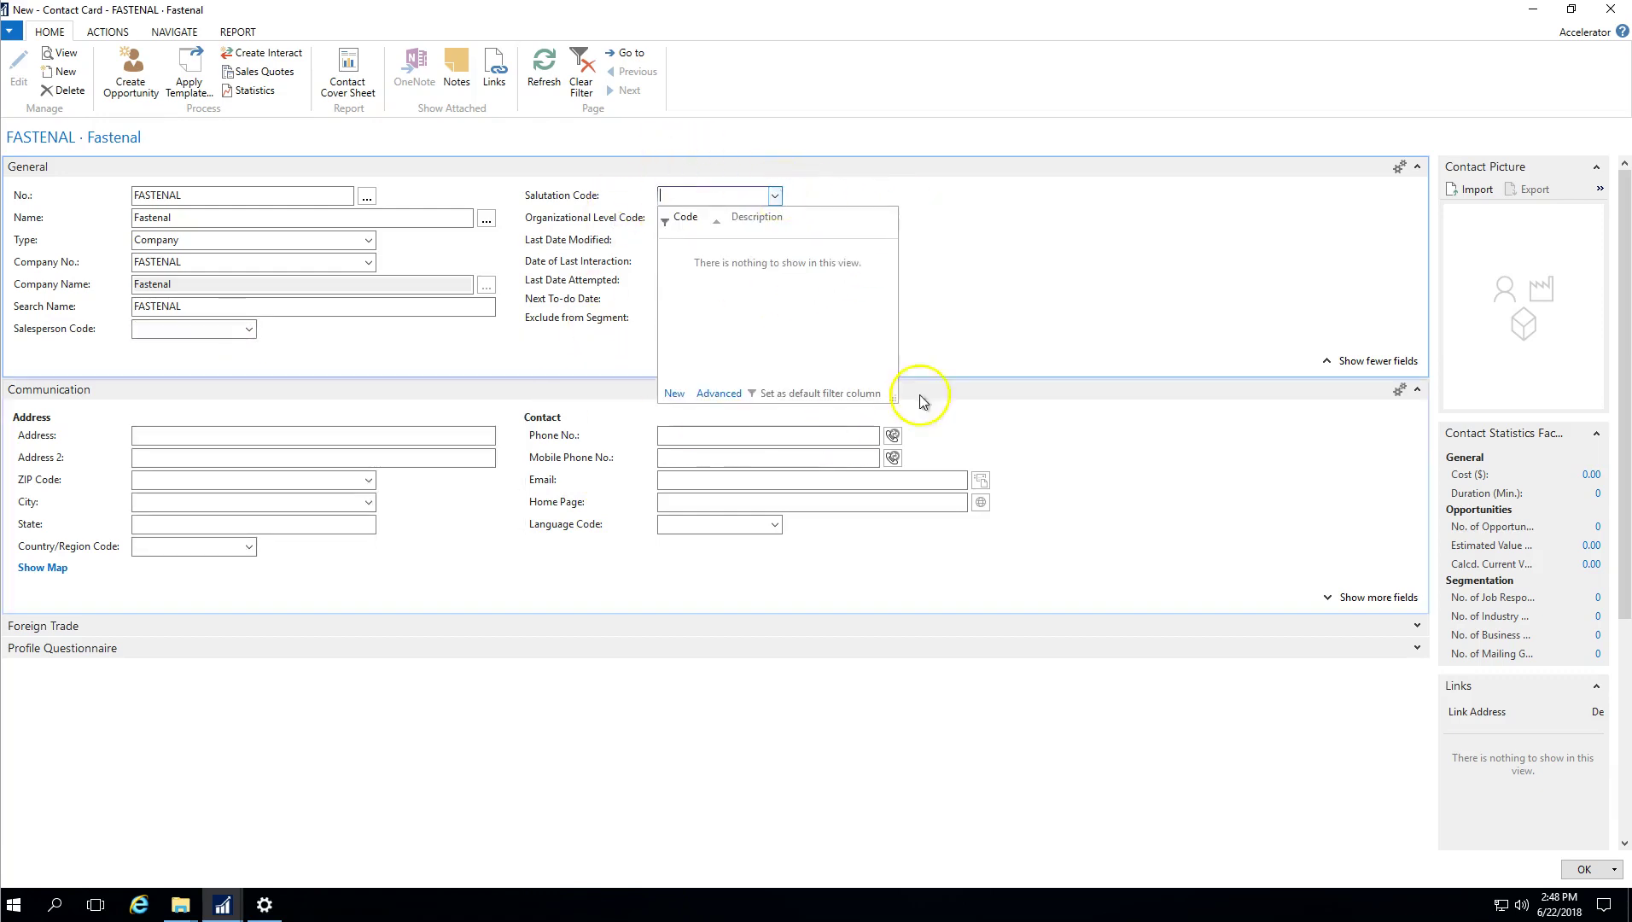
left_click(1009, 231)
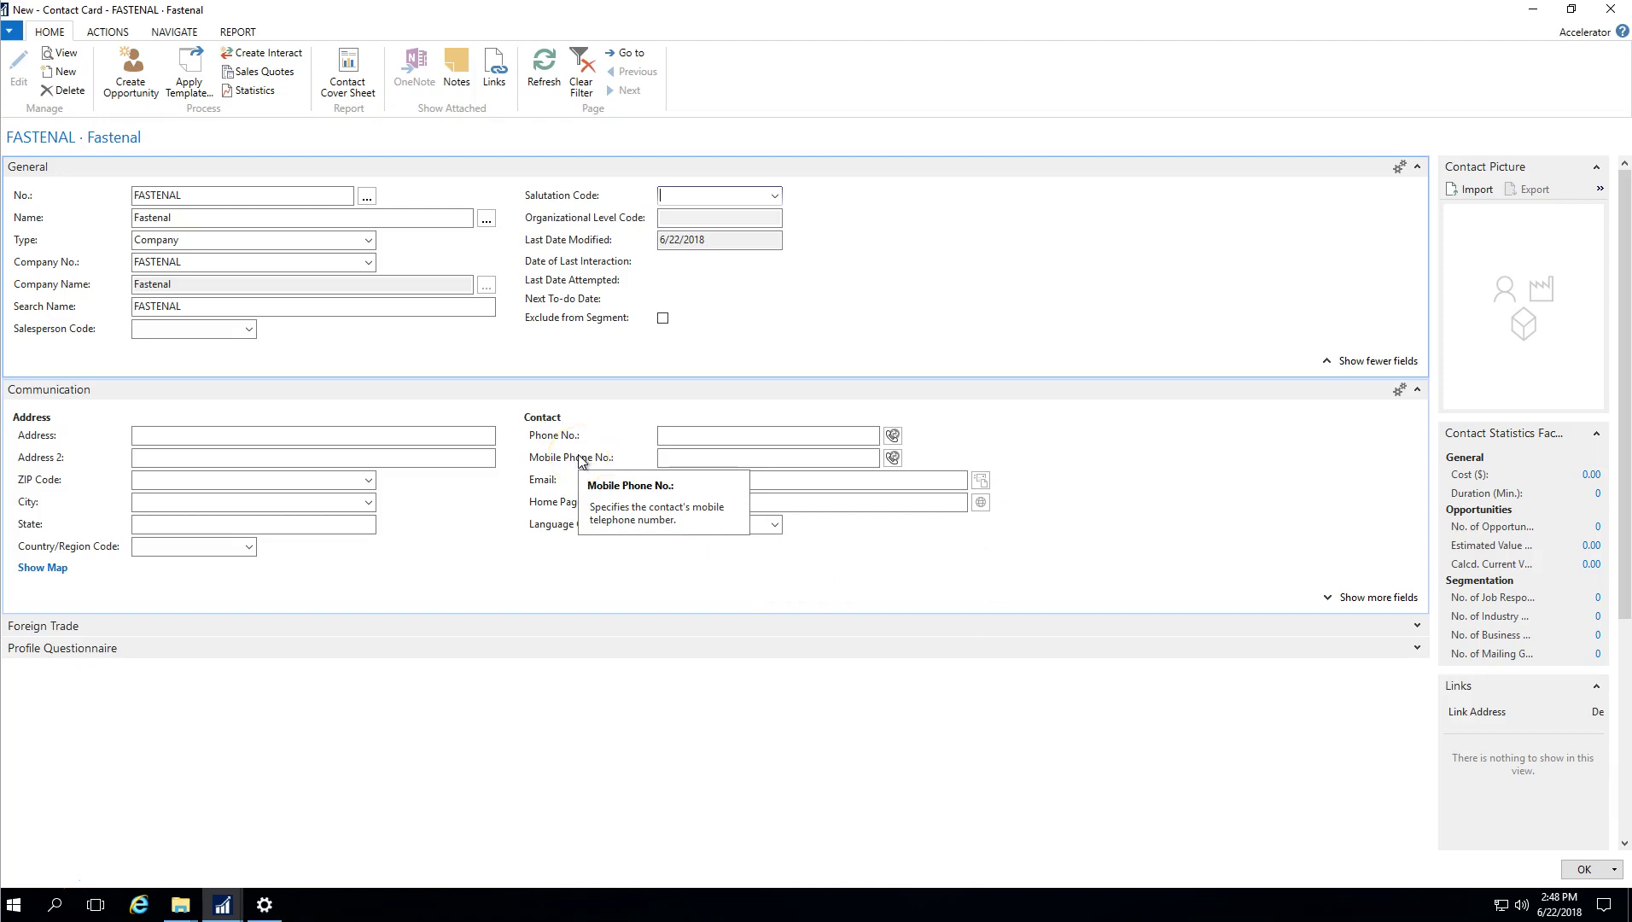
left_click(120, 628)
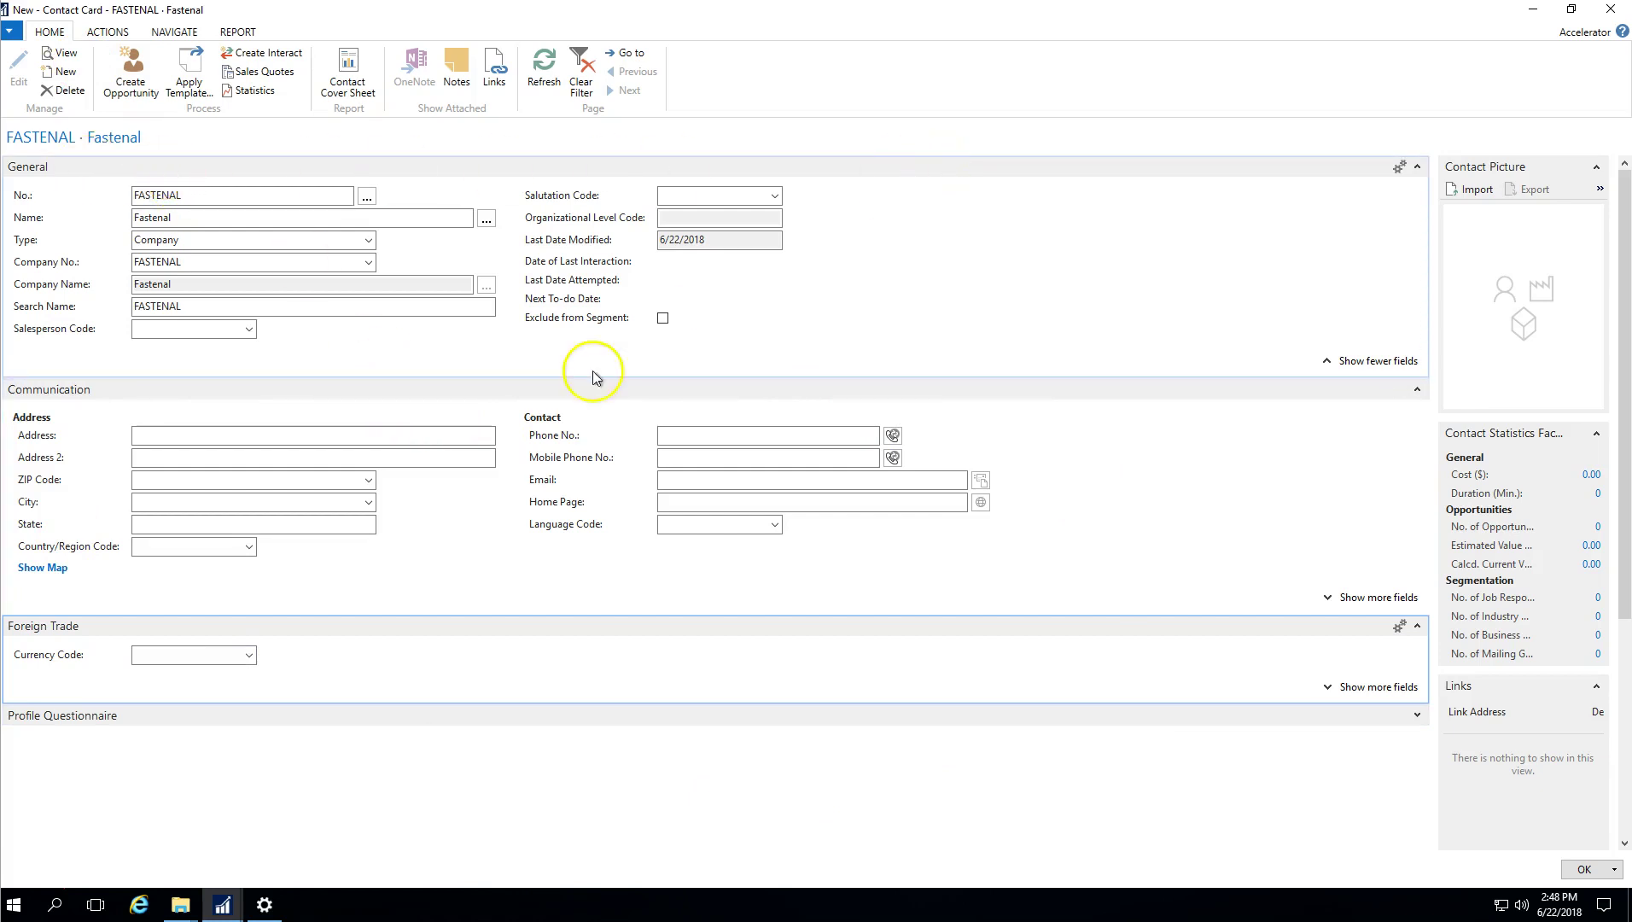
Enter the company's street address, city and state, with country/region code CA.
left_click(283, 435)
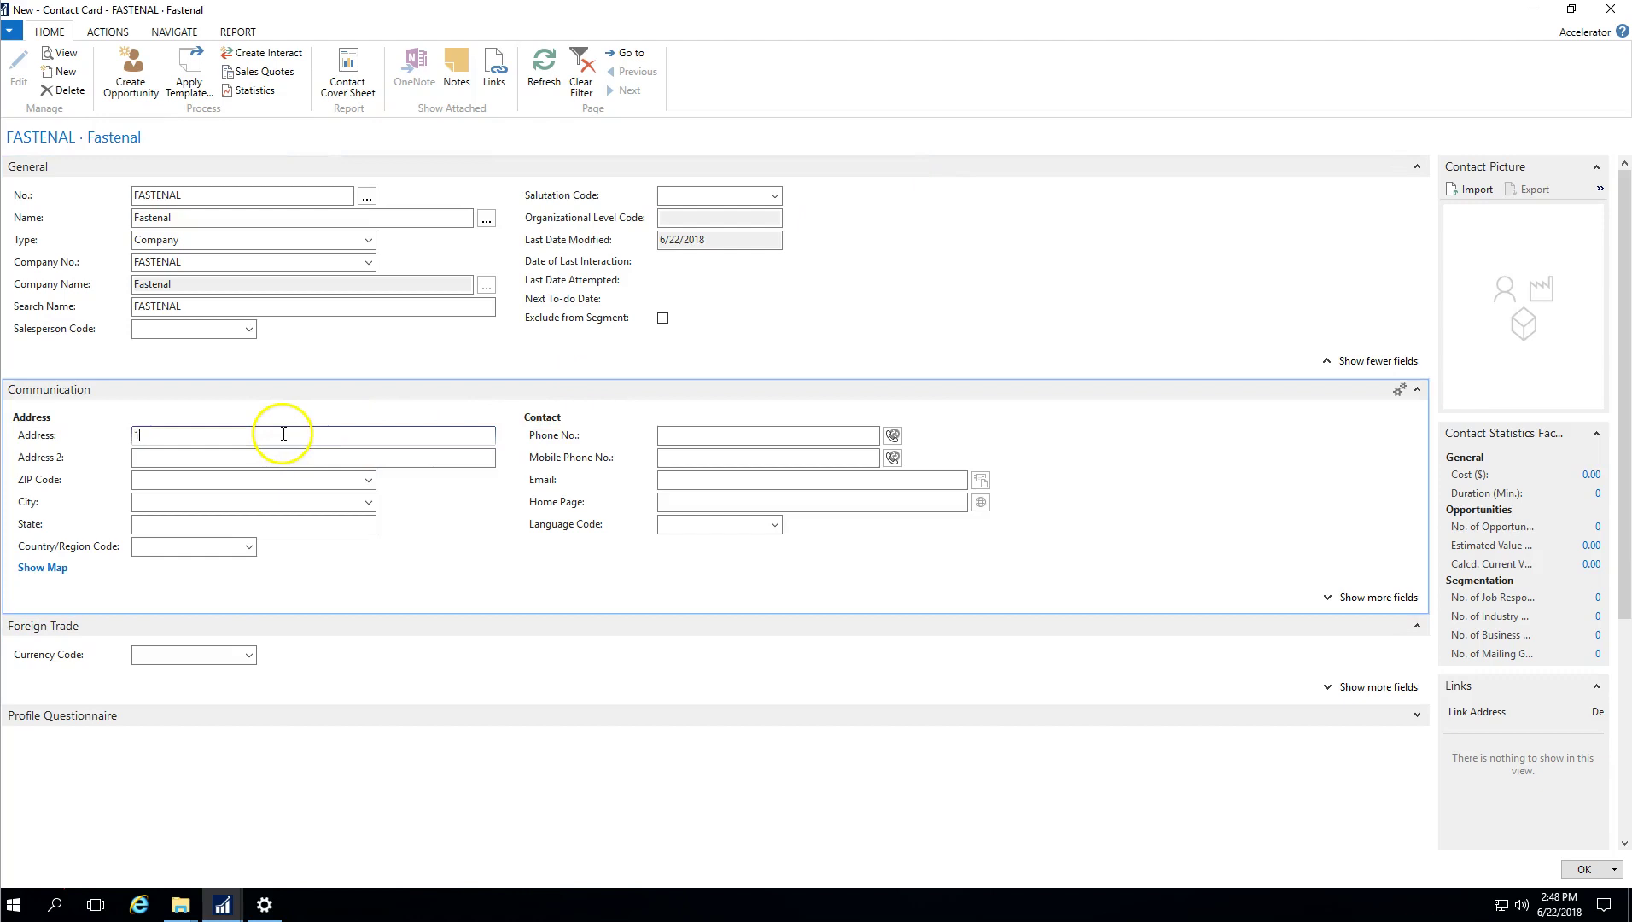
type("00 NAV Ro")
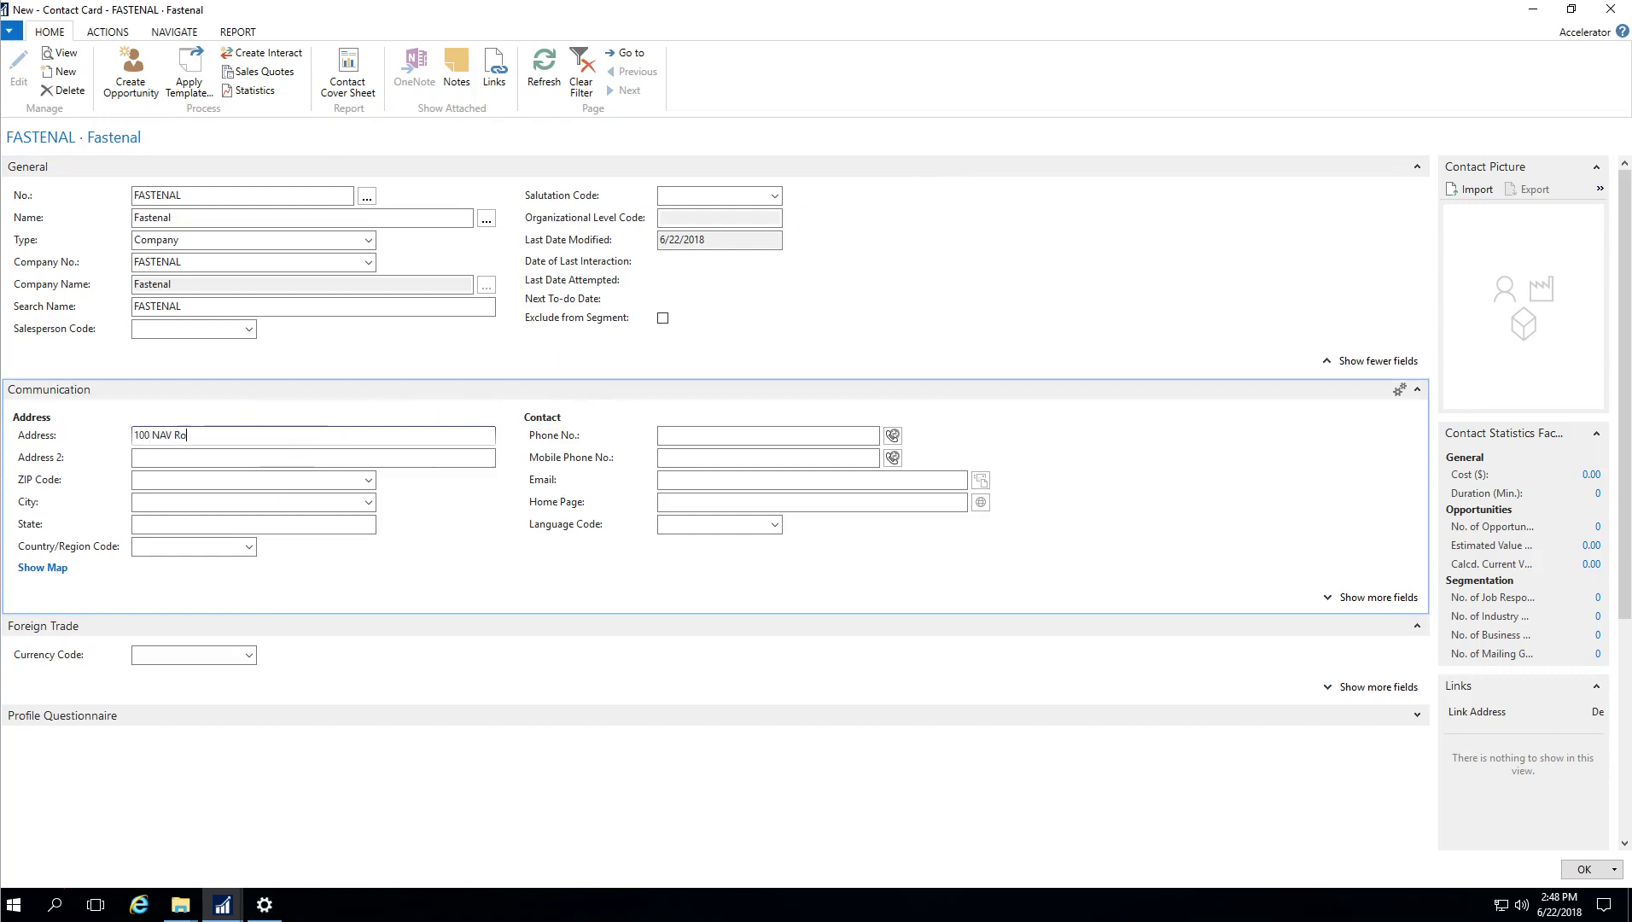
type("ad")
left_click(137, 480)
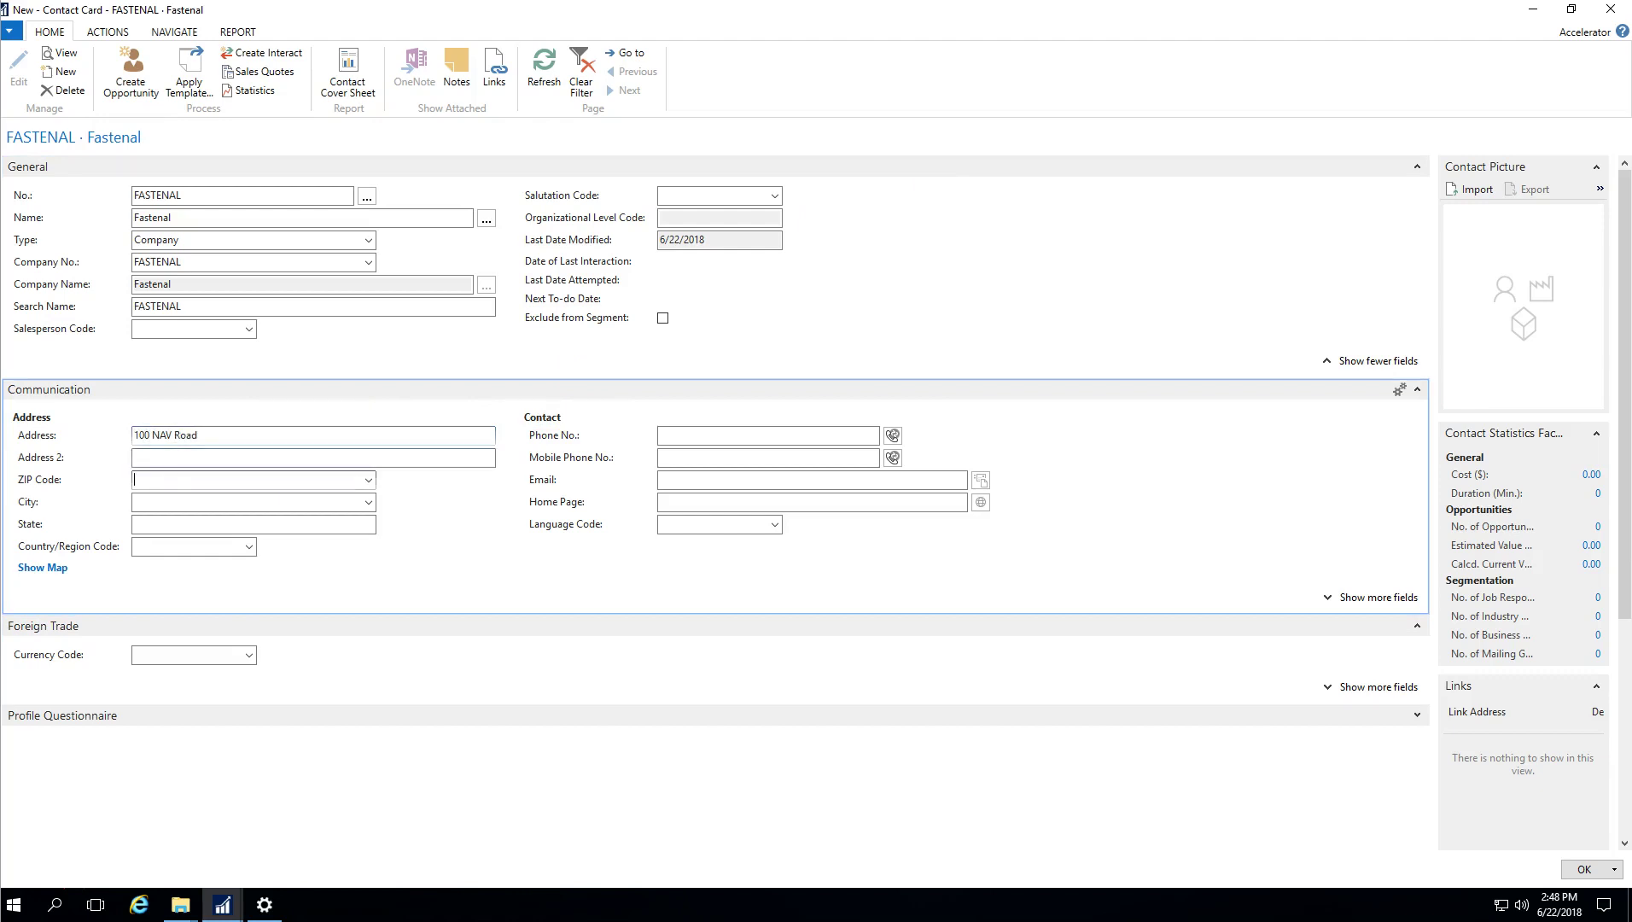
left_click(141, 502)
type("Cambriudg")
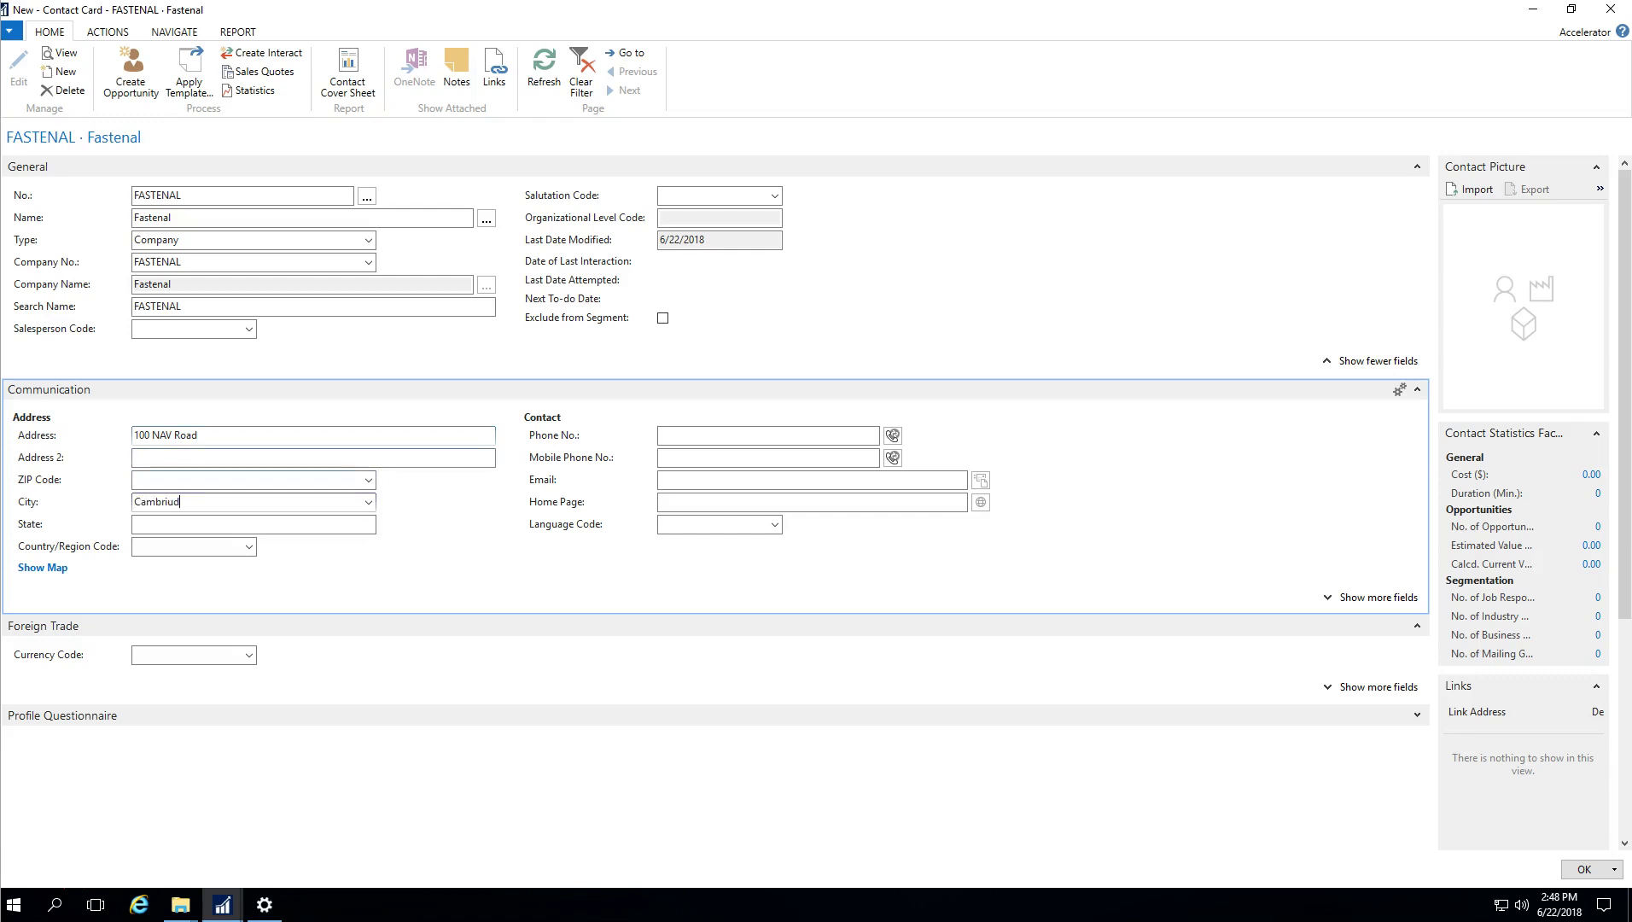
key("BackSpace")
key("BackSpace")
key("BackSpace")
type("dge")
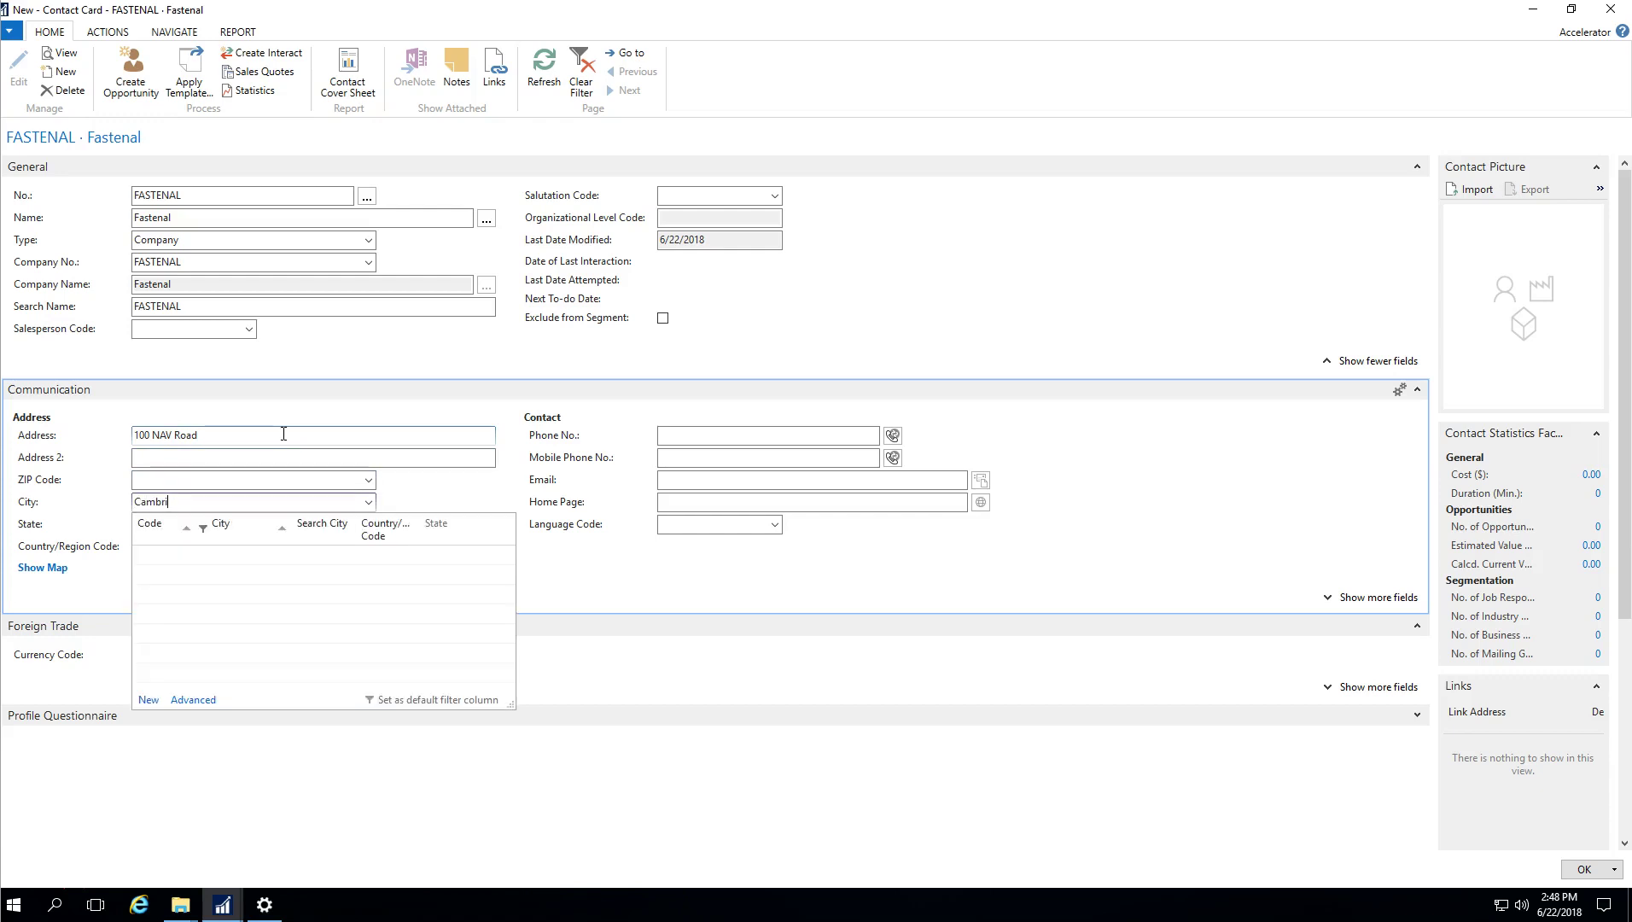
key("Tab")
type("Ontario")
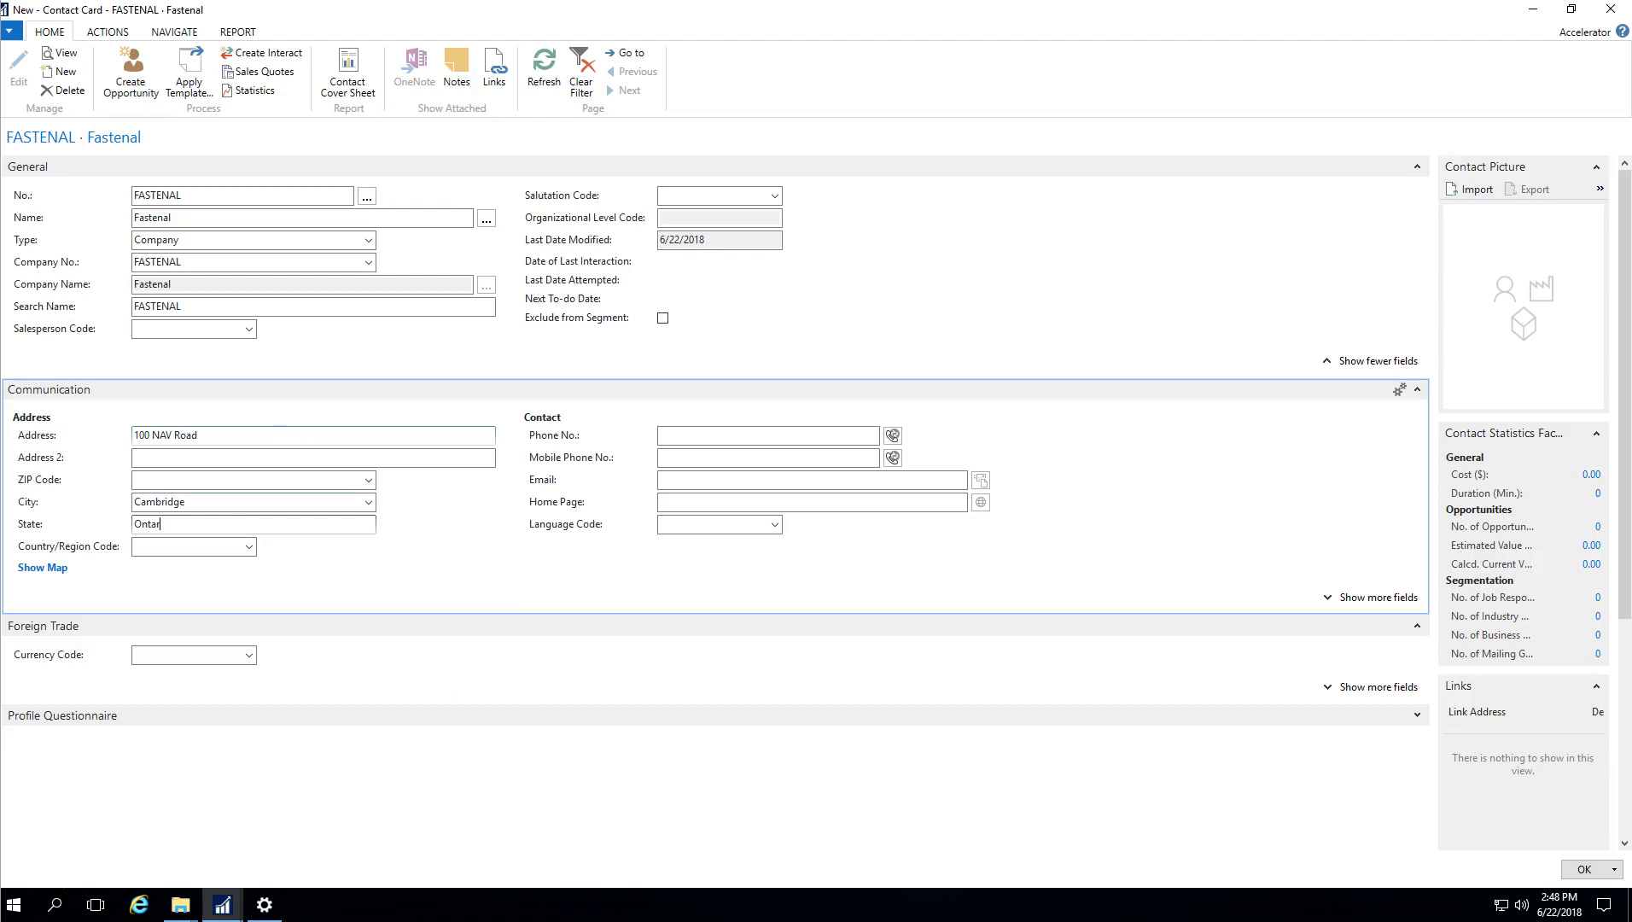
left_click(180, 548)
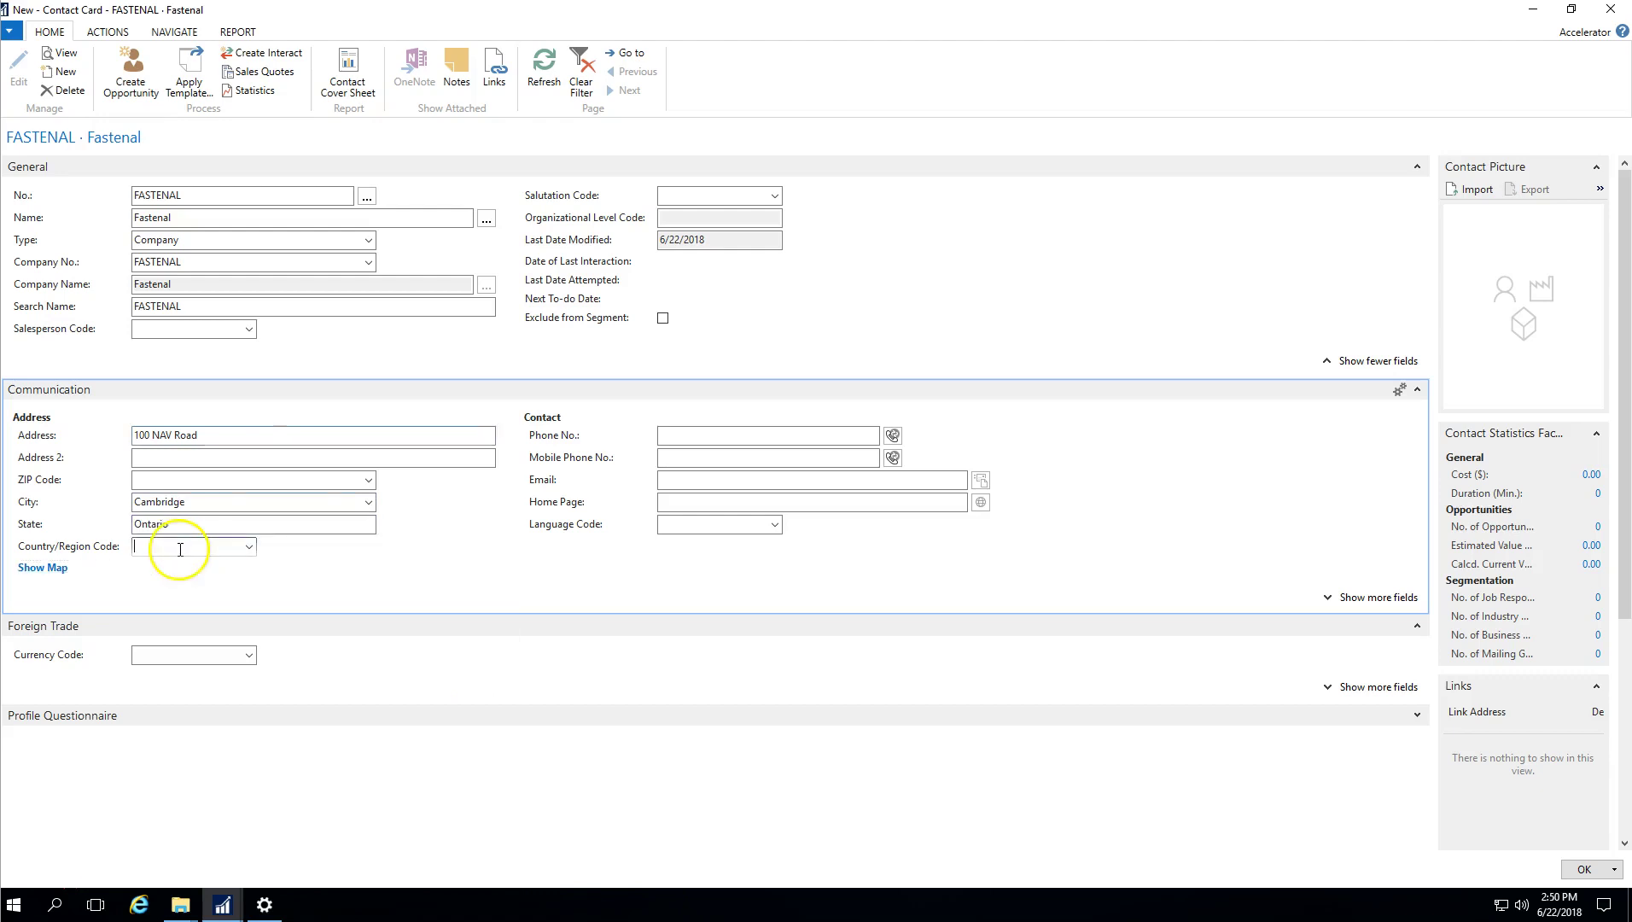
type("CA")
key("Tab")
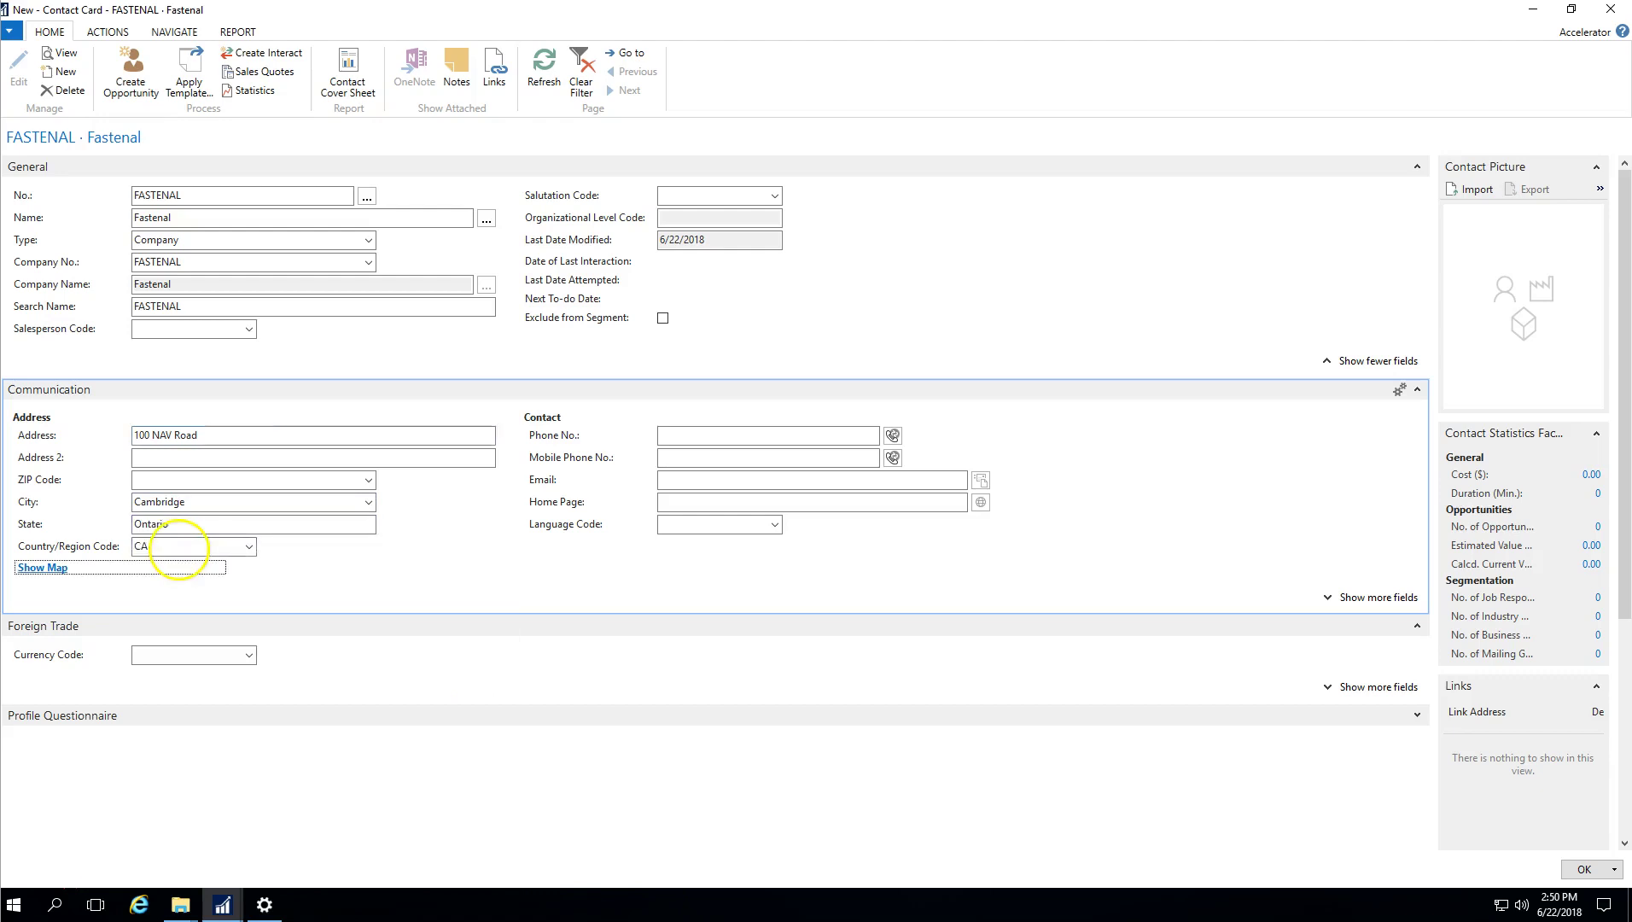
Fill in the company's phone number.
left_click(725, 437)
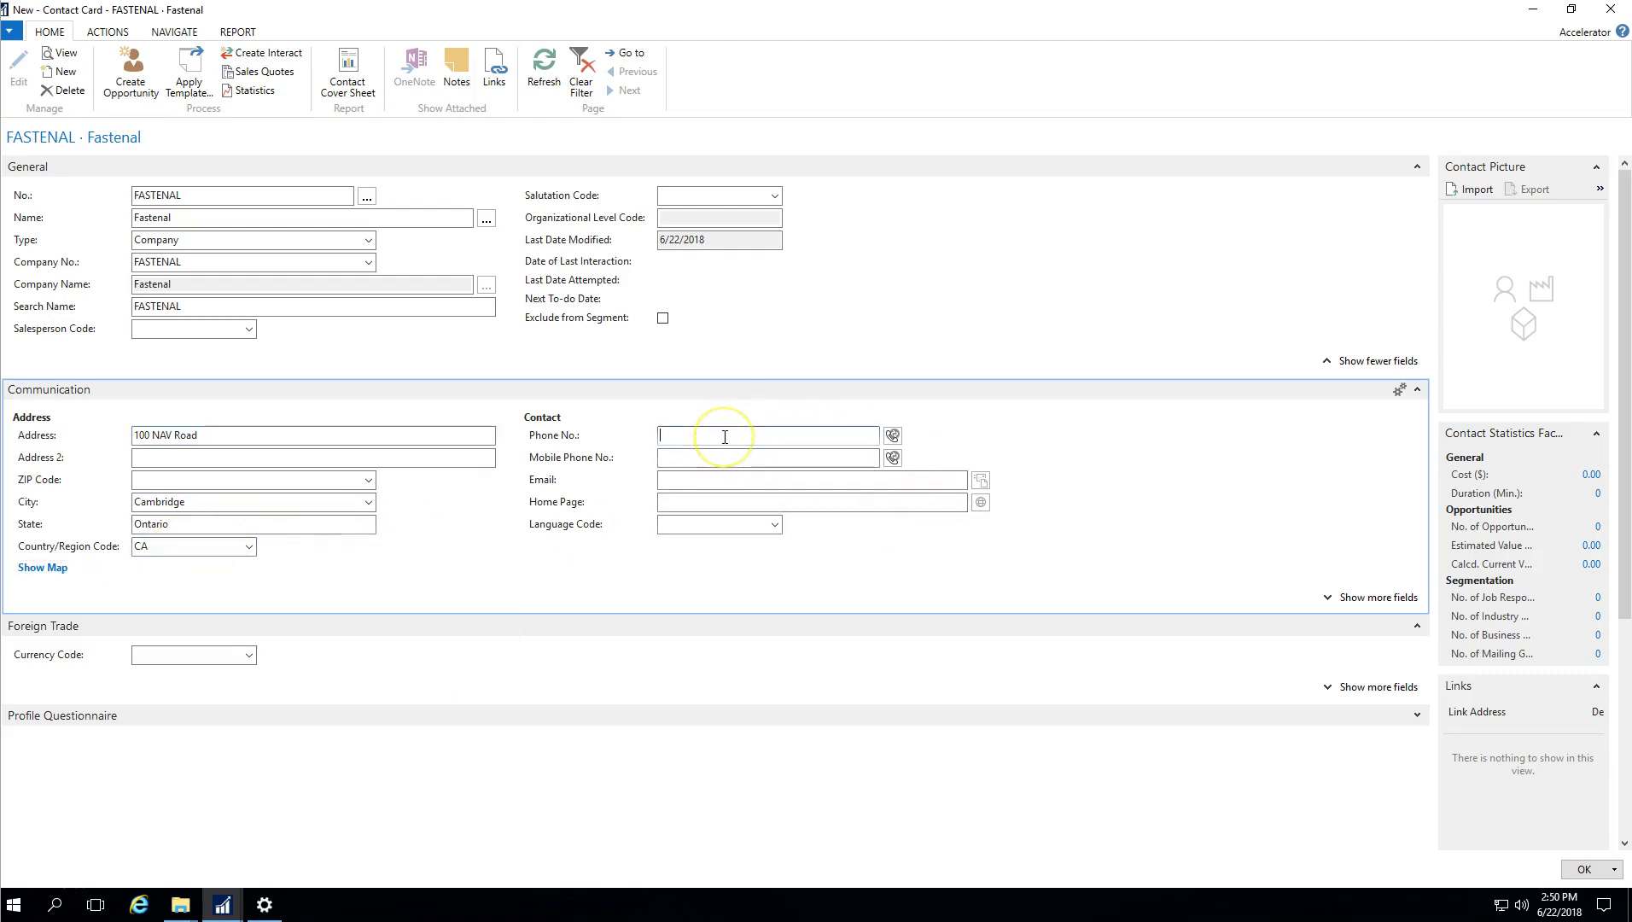
type("555 123 45678")
key("BackSpace")
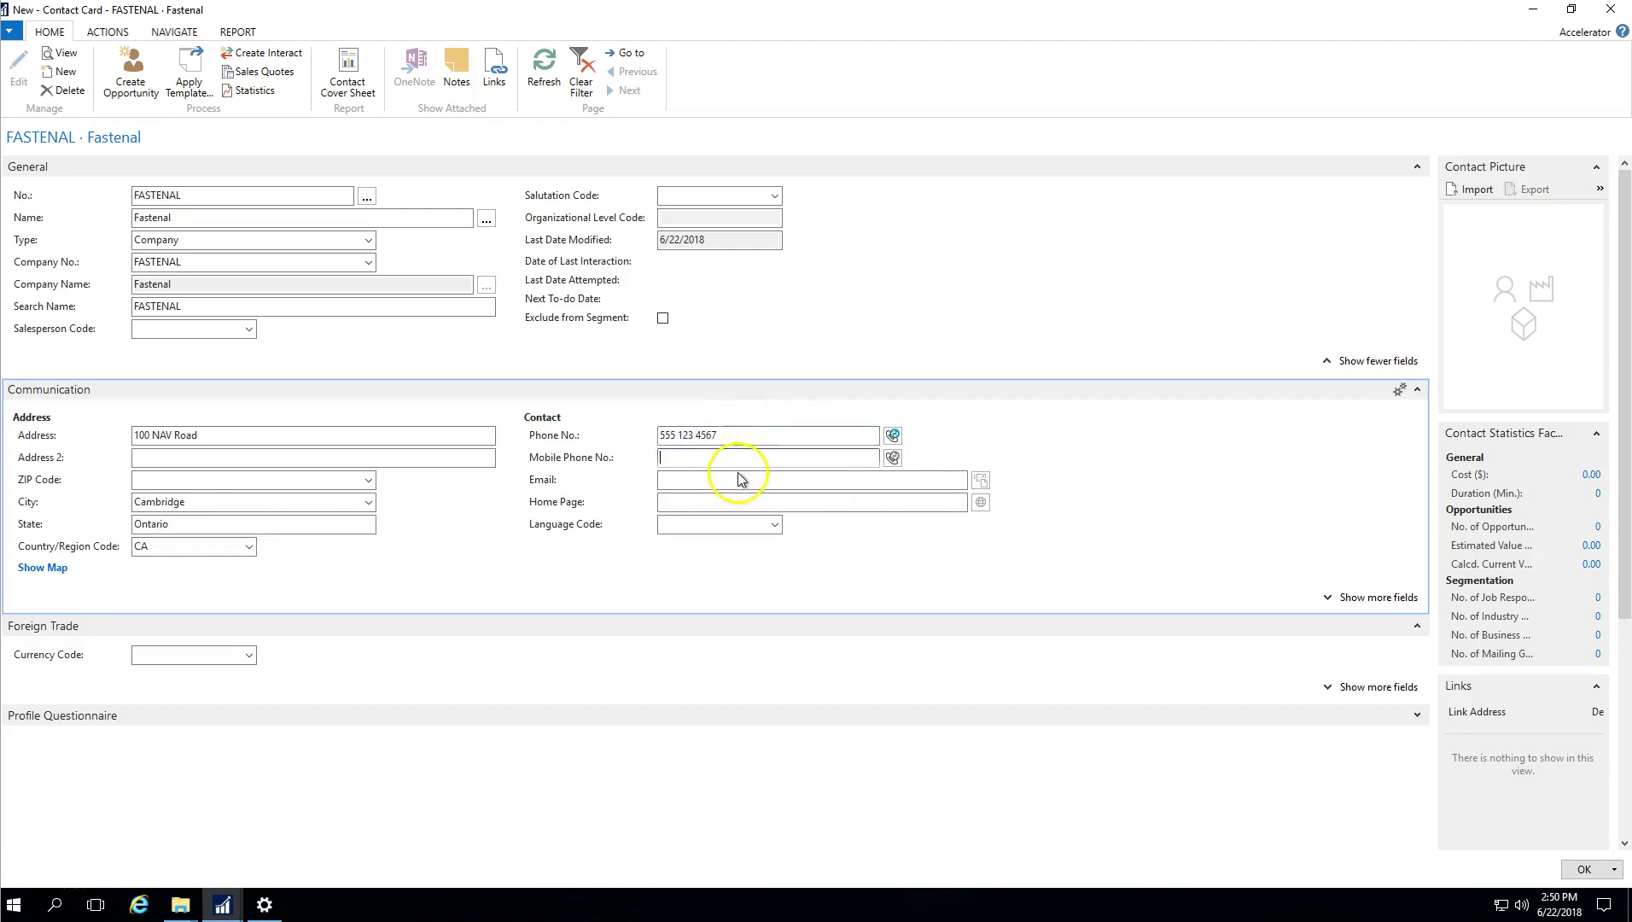
left_click(737, 483)
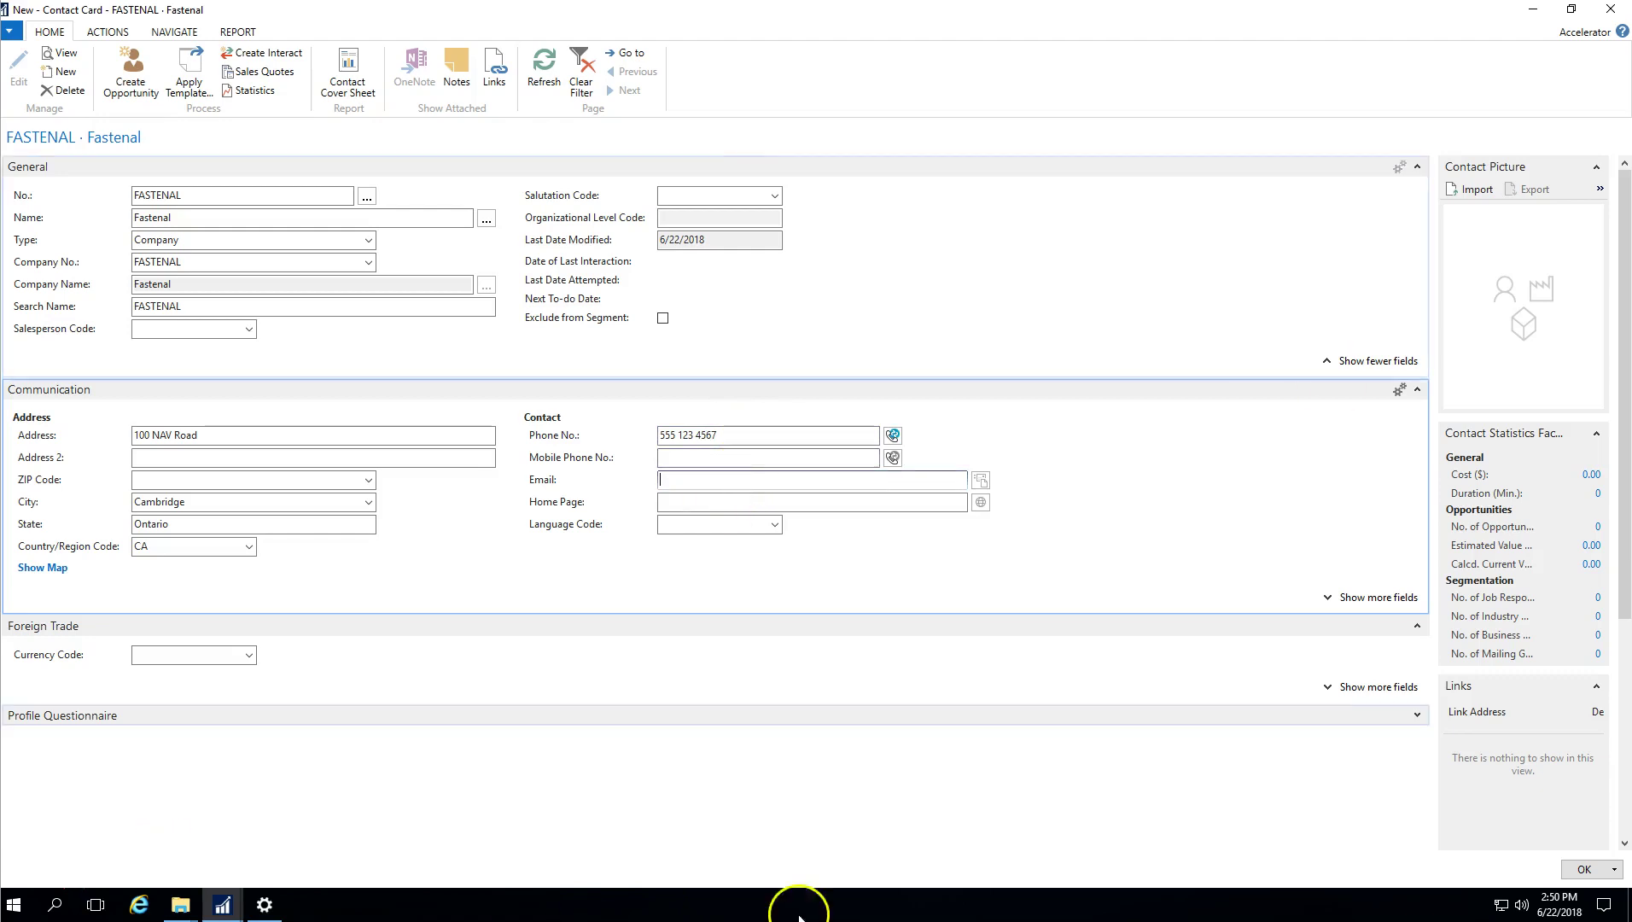
Save the FASTENAL contact card and return to the Contacts list.
left_click(1574, 869)
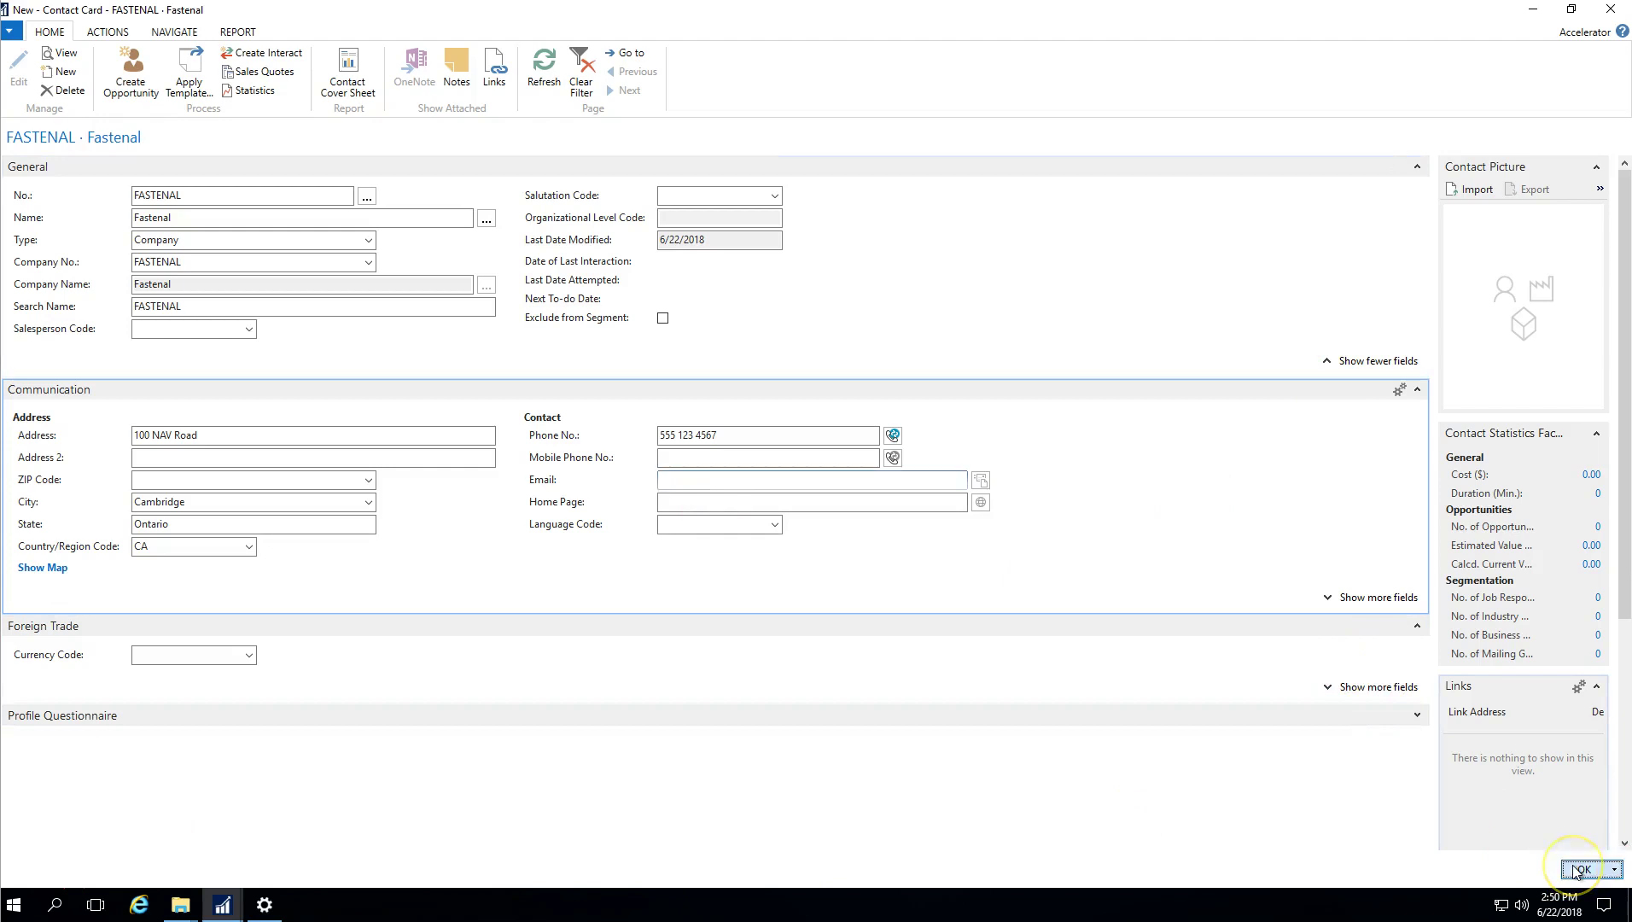